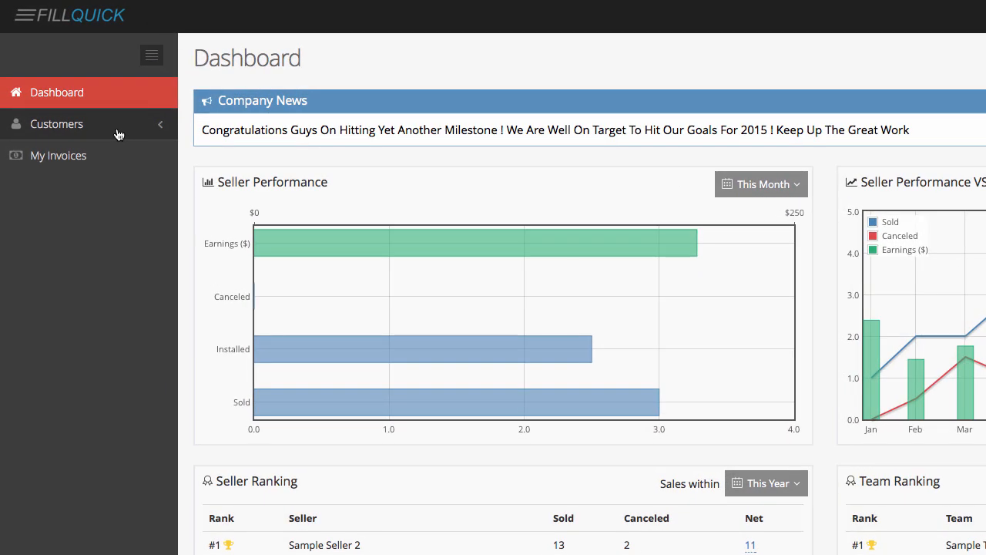
Open the Submit New Customer form from the Customers section of the sidebar
click(118, 135)
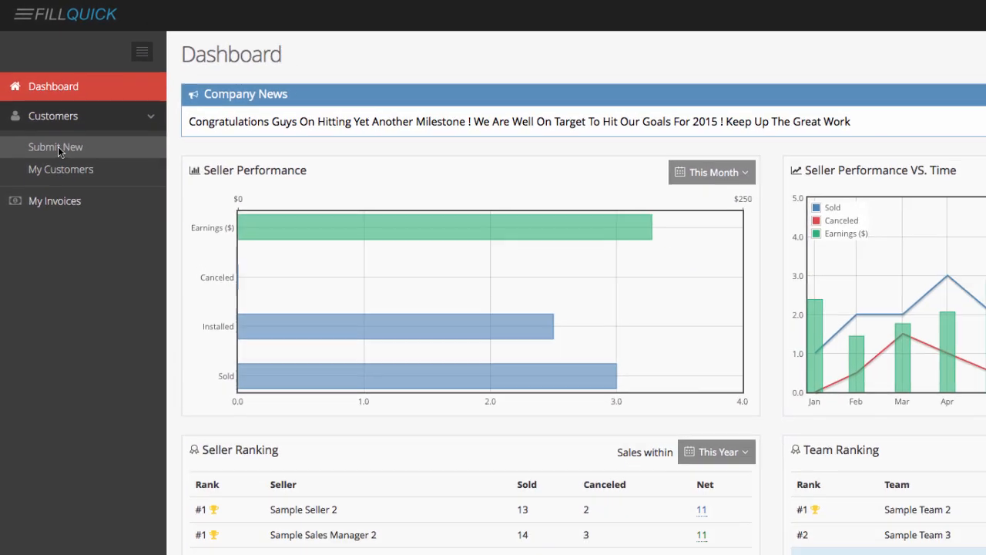
click(57, 148)
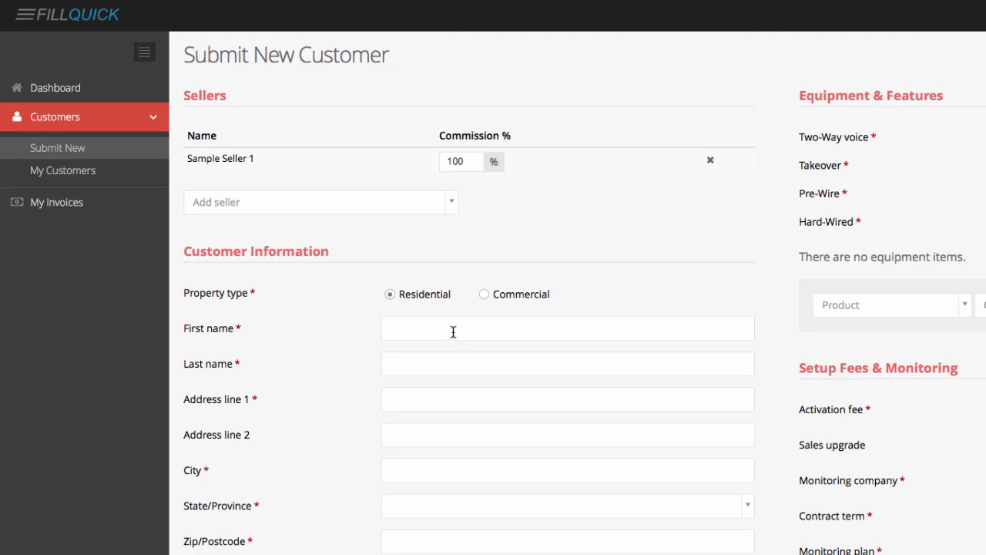
click(442, 331)
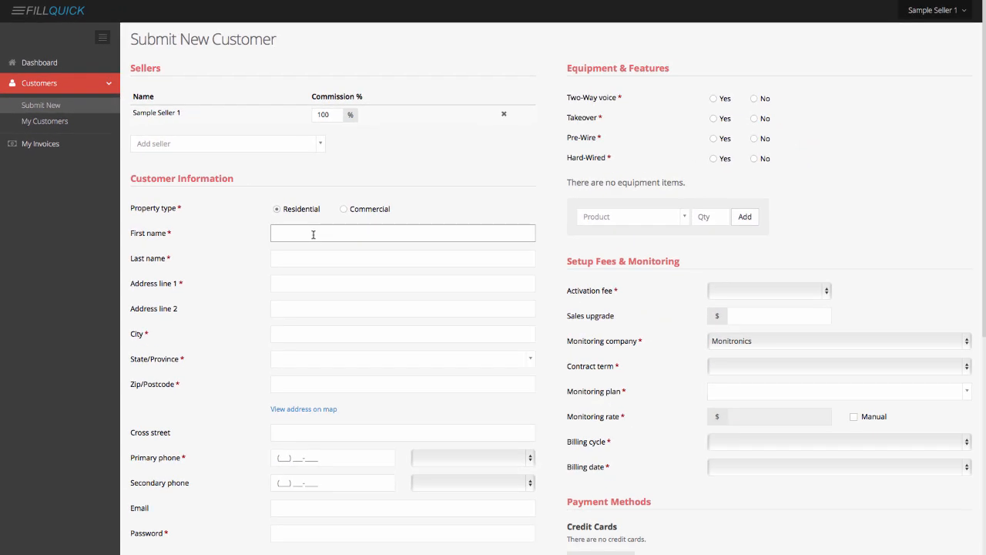
Enter the customer's first and last name
key(Tab)
key(Tab)
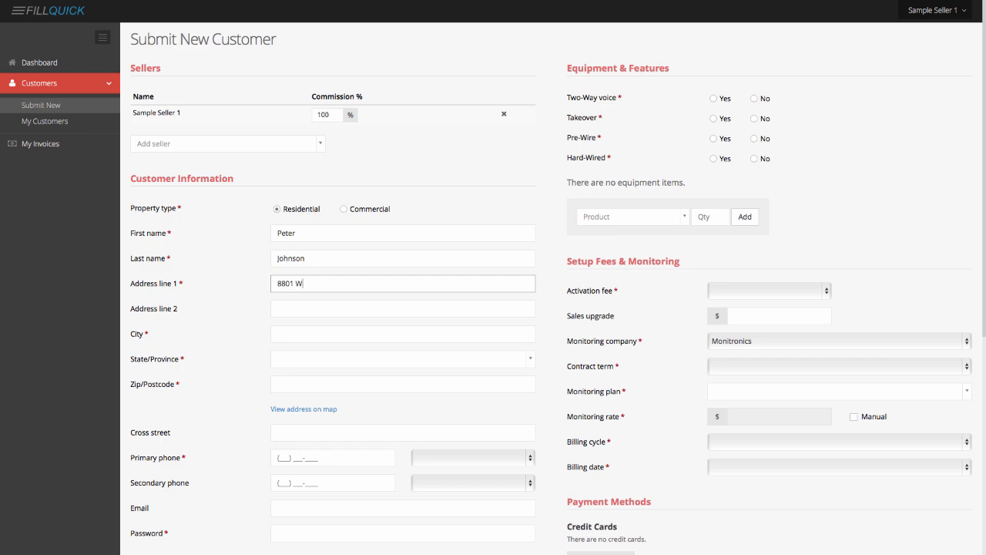
Fill in the customer's street address, city, state and zip code
key(Tab)
key(Tab)
key(Tab)
key(Tab)
key(Tab)
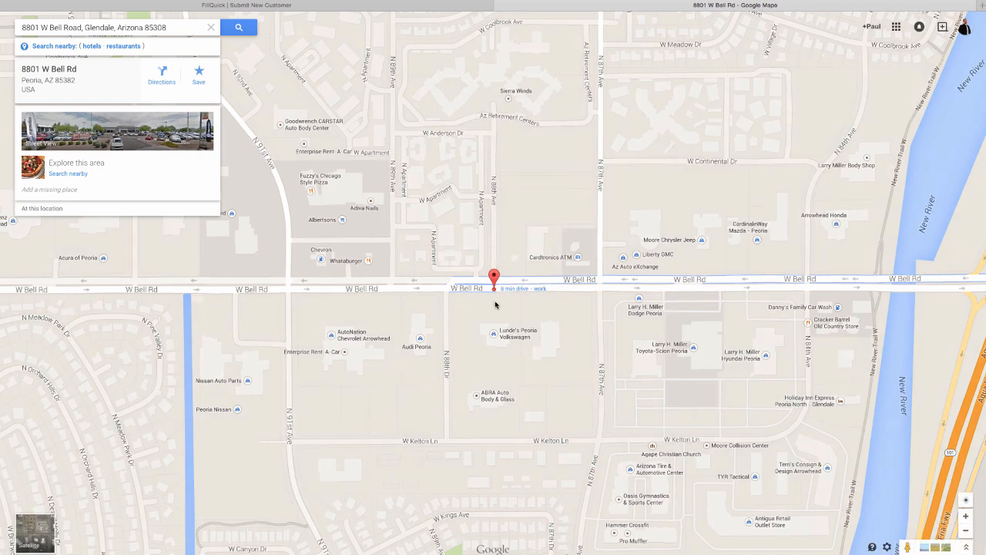
Zoom out on the map around the pinned address, then return to the customer form
scroll(495, 304, down, 2)
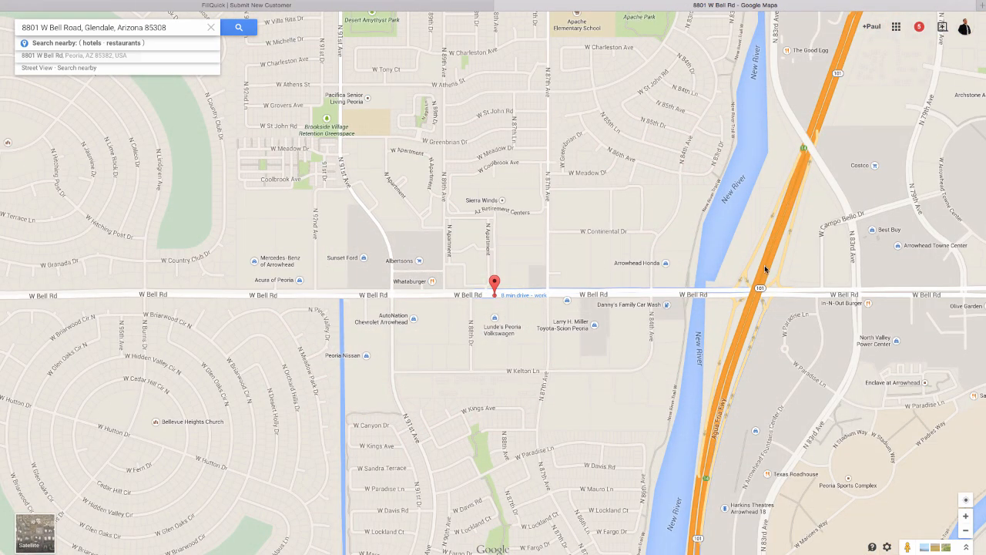
click(372, 7)
Enter the cross street and the primary and secondary phone numbers, both as Cell
click(305, 442)
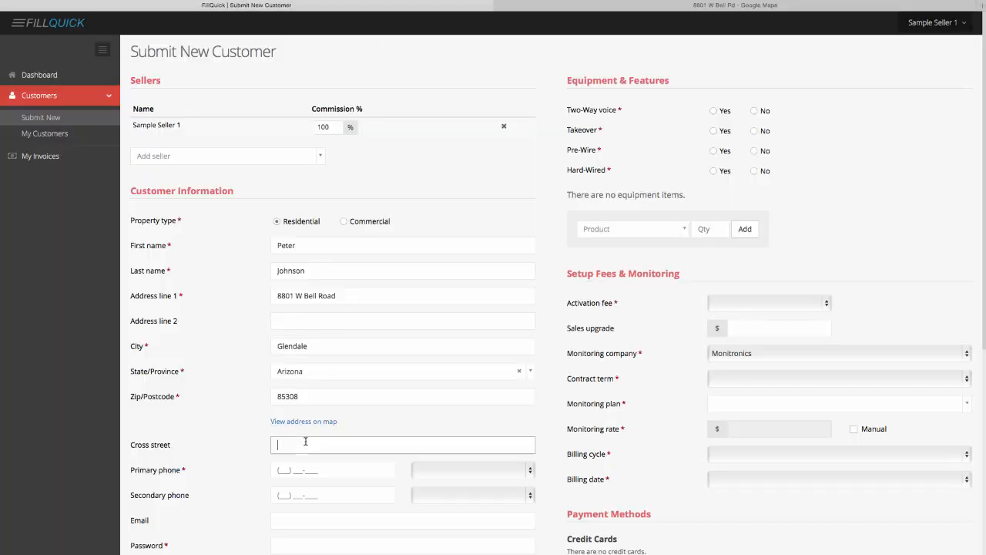
text(Bell Road /)
key(Tab)
key(Tab)
key(c)
key(Tab)
key(Tab)
key(Down)
key(Down)
key(Down)
key(Return)
key(Tab)
Enter the customer's email address and account password
scroll(302, 340, down, 3)
text(someemail@myemail.com)
key(Tab)
text(passwordme)
Add the first emergency contact's name and phone number with Work phone type
click(211, 440)
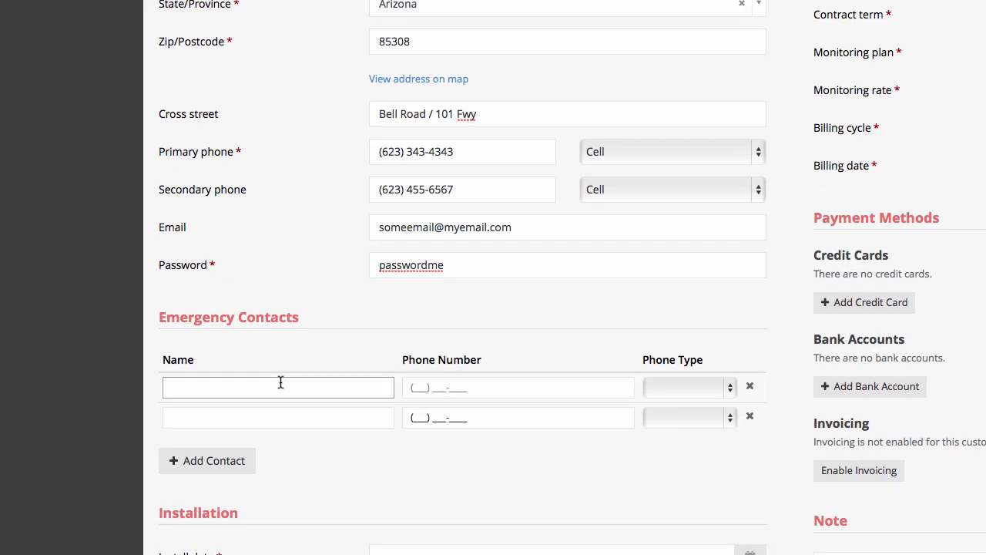
key(Tab)
key(Tab)
key(Down)
Add the second emergency contact with a Home phone and remove the extra empty rows
key(Down)
key(Down)
key(Down)
key(Return)
click(282, 417)
key(Tab)
key(Tab)
key(Down)
key(Down)
key(Return)
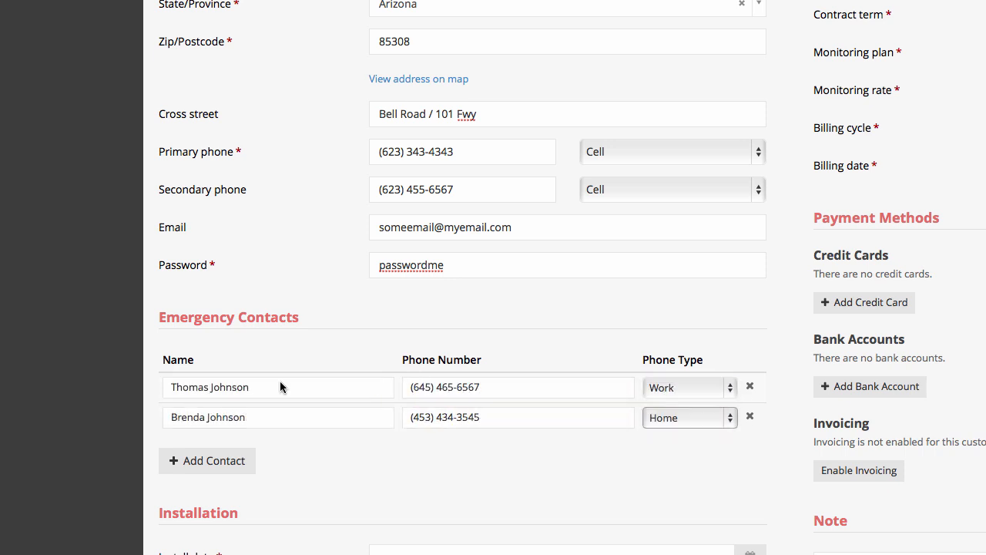
click(220, 461)
click(226, 488)
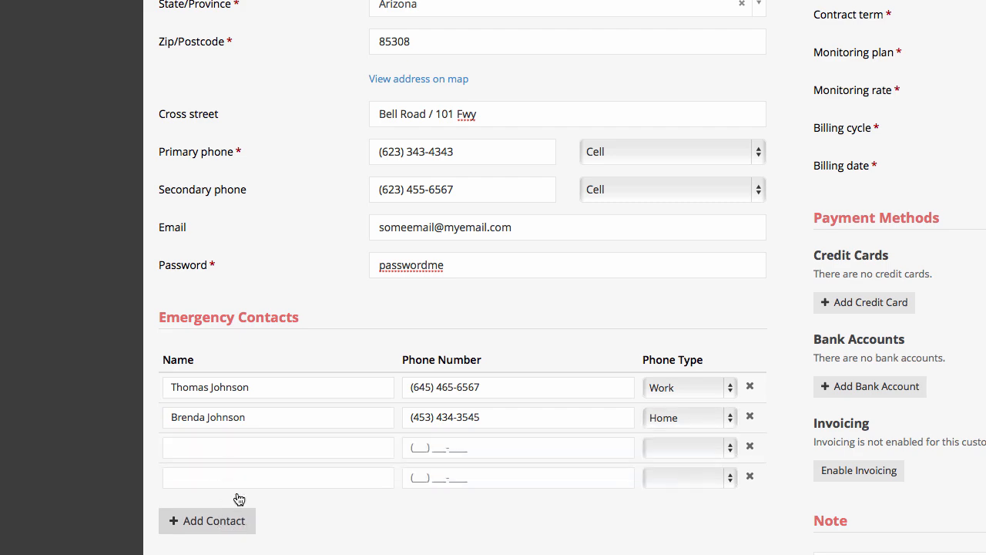
click(749, 476)
click(750, 447)
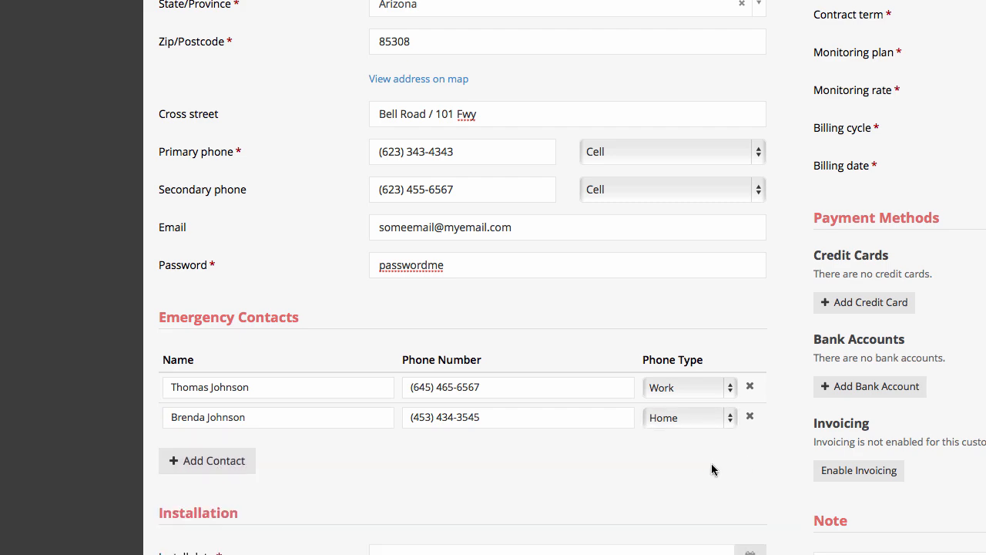
Schedule the install for 02/16/2015 from 8:00 AM to 9:00 AM
scroll(594, 466, down, 3)
scroll(594, 465, down, 2)
click(511, 309)
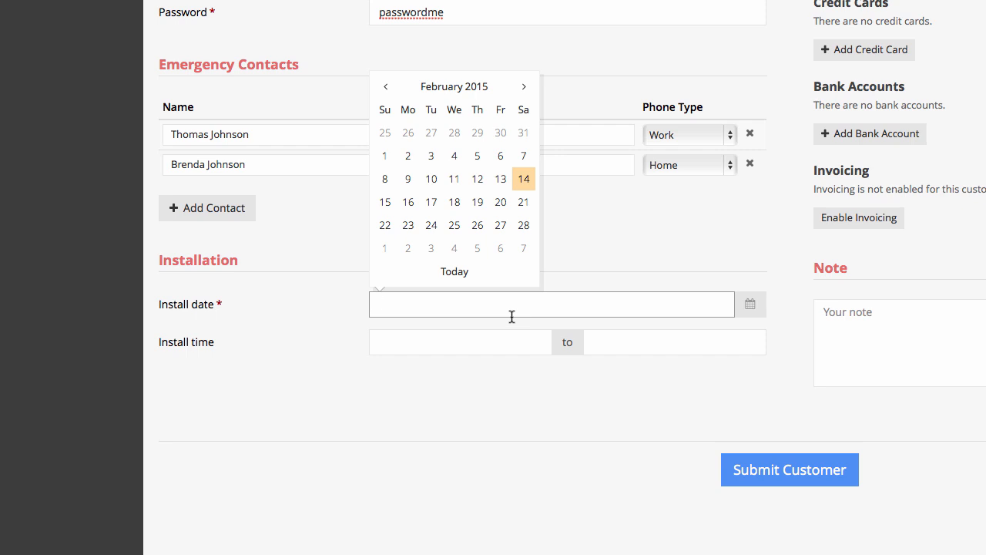
click(409, 204)
click(437, 345)
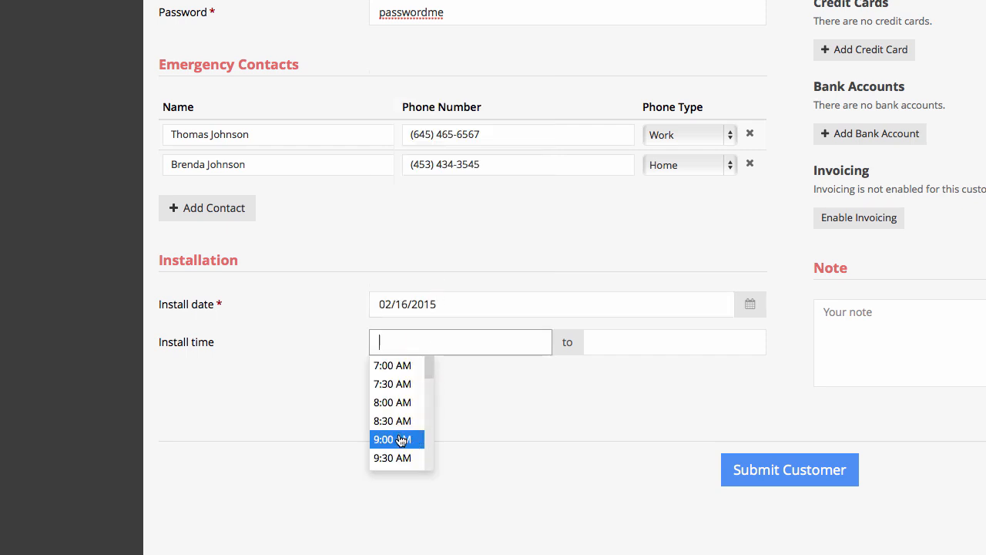
click(393, 402)
click(609, 342)
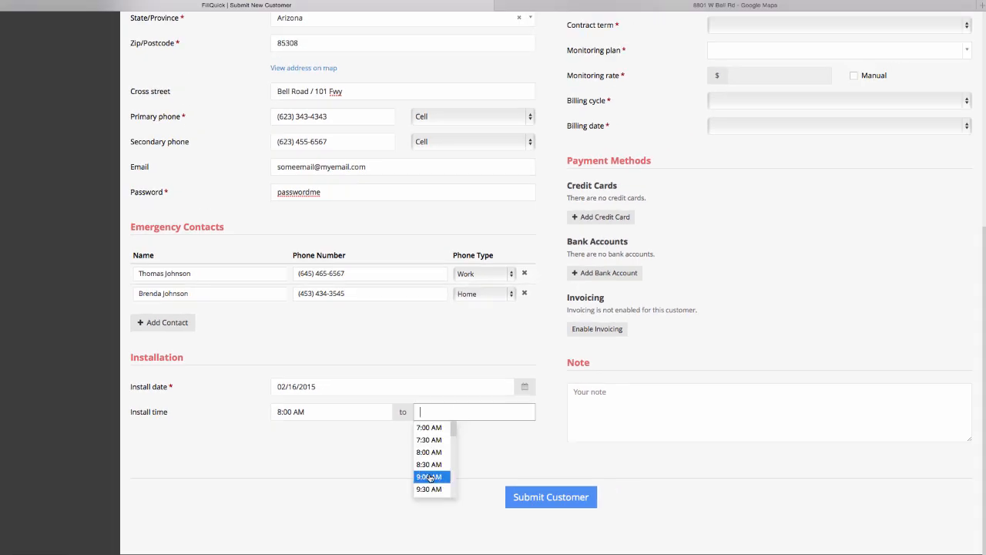
click(430, 477)
scroll(756, 115, up, 5)
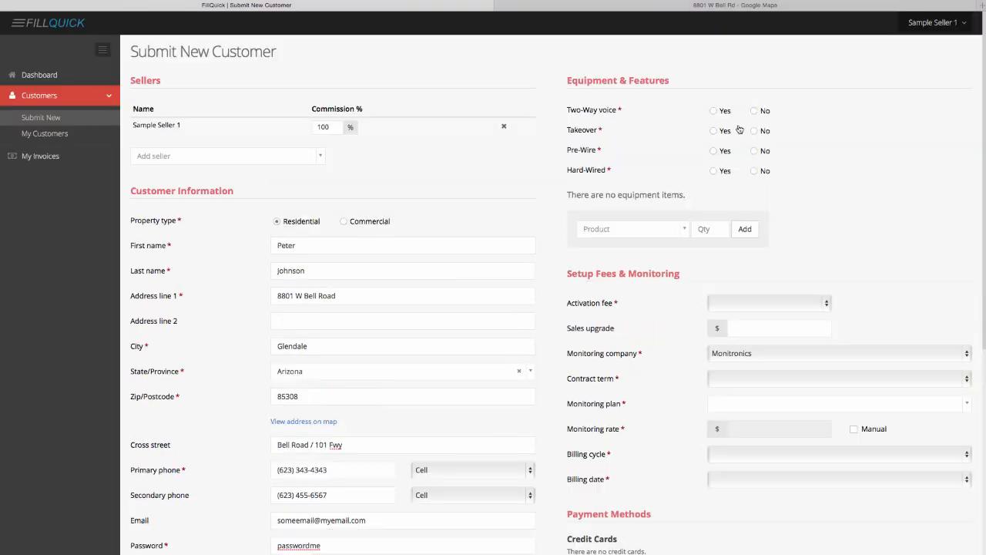
Add one Lynx 3000 Wireless Keypad to the equipment list
click(635, 234)
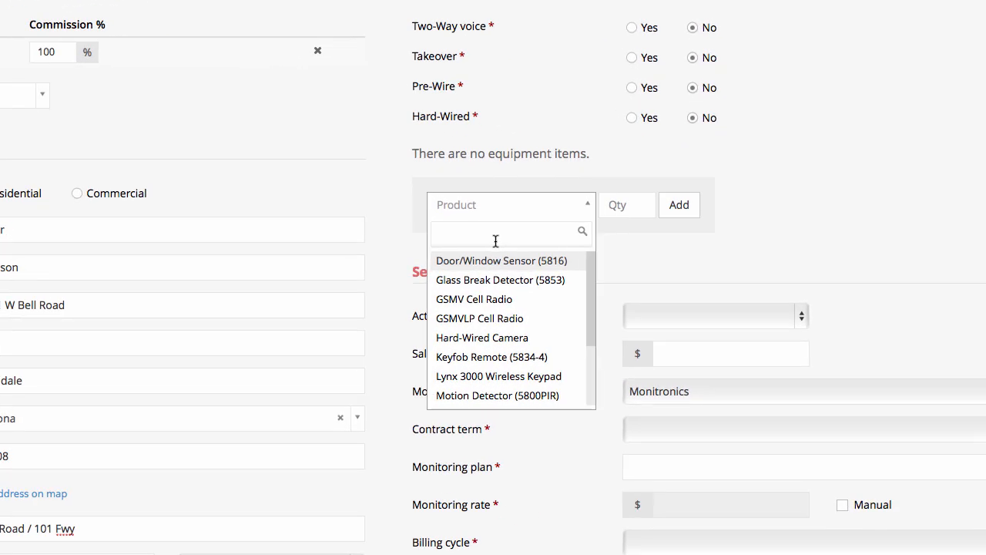
text(Lynx)
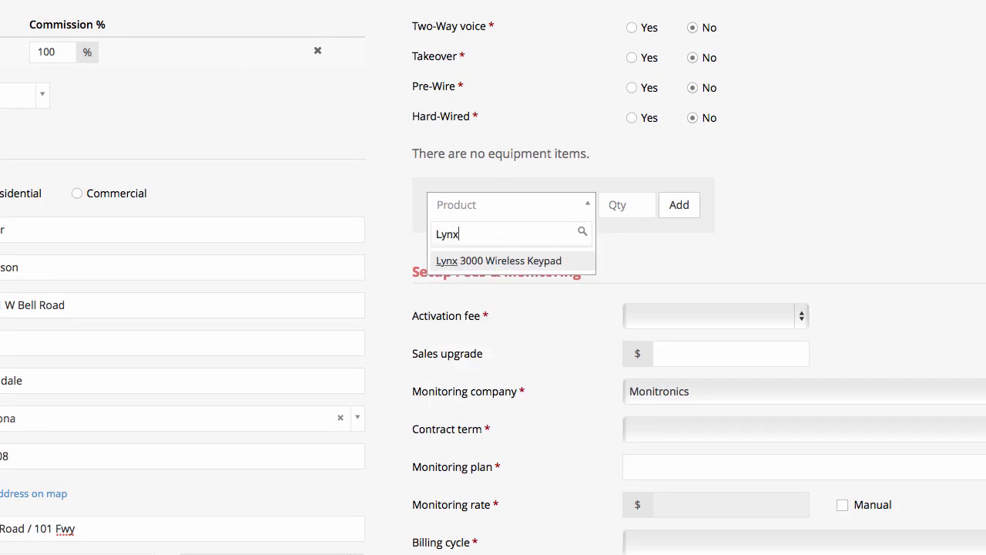
click(513, 262)
click(614, 207)
text(1)
click(668, 205)
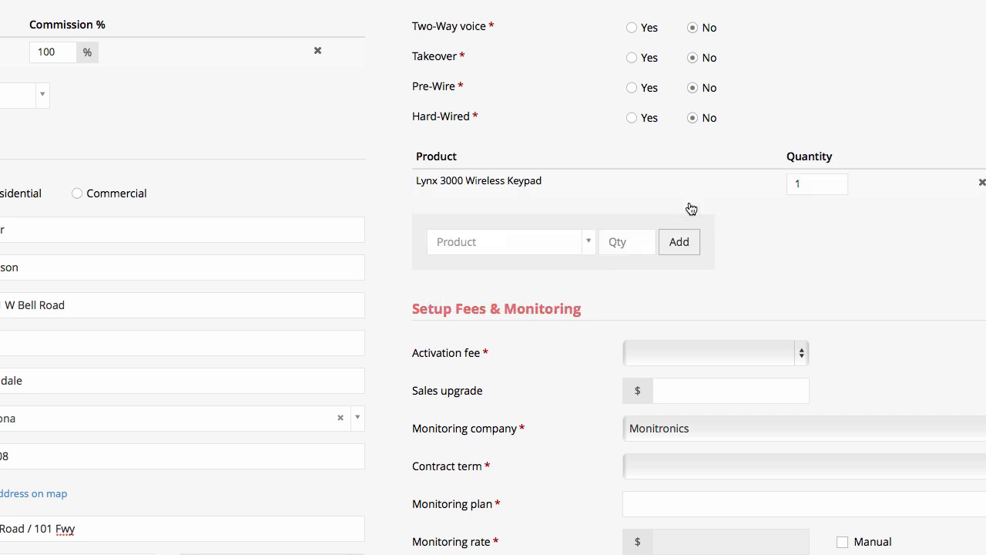
Add three Door/Window Sensors (5816) to the equipment list
click(551, 243)
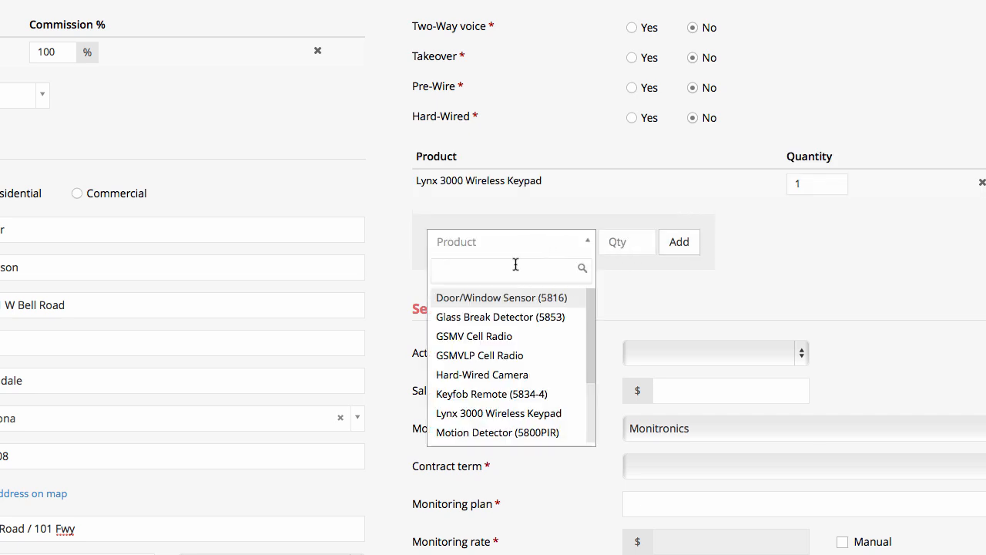
text(door)
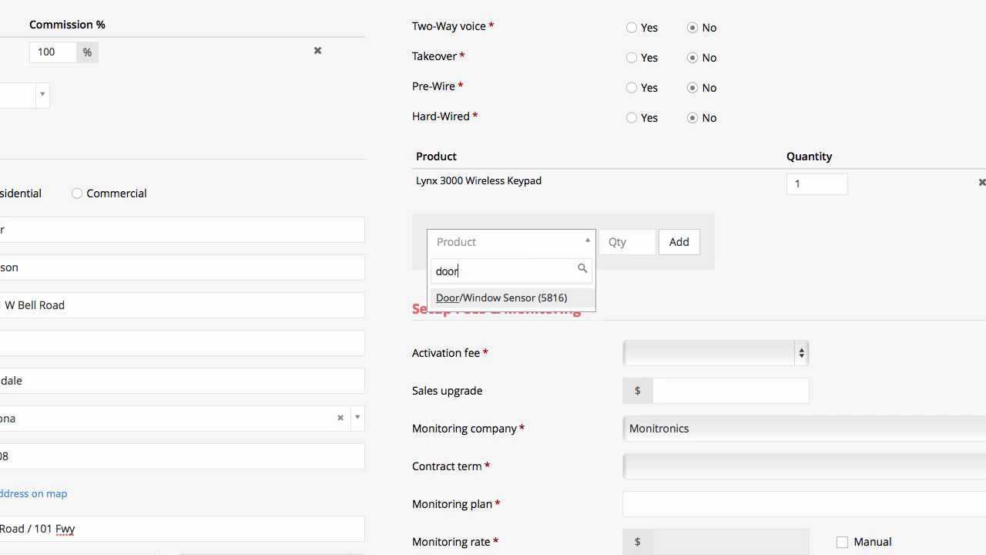
click(511, 297)
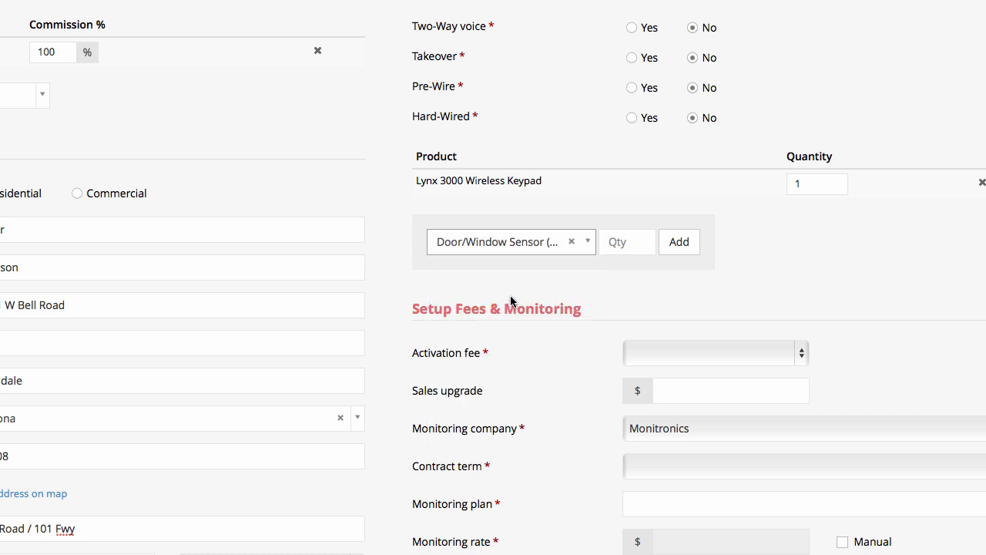
click(618, 245)
text(3)
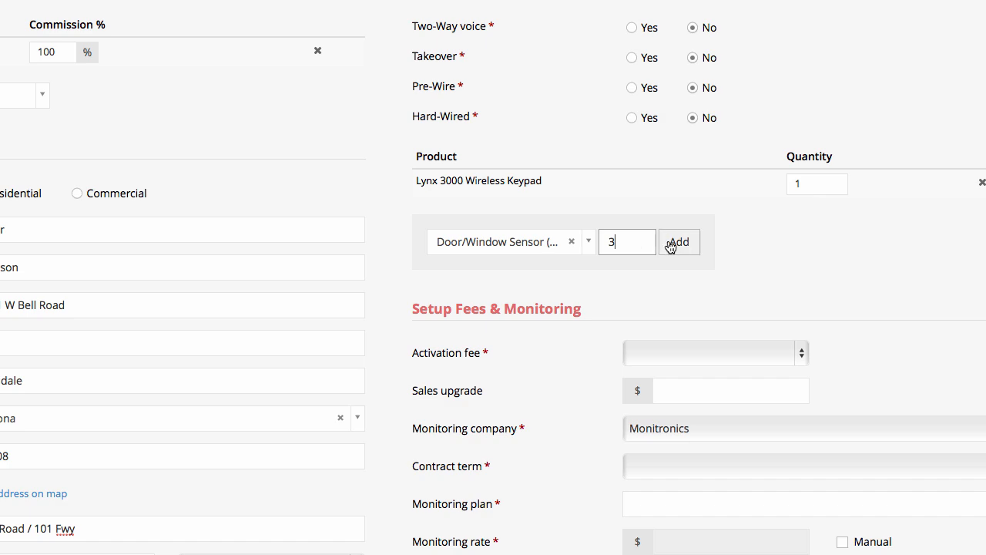
click(681, 246)
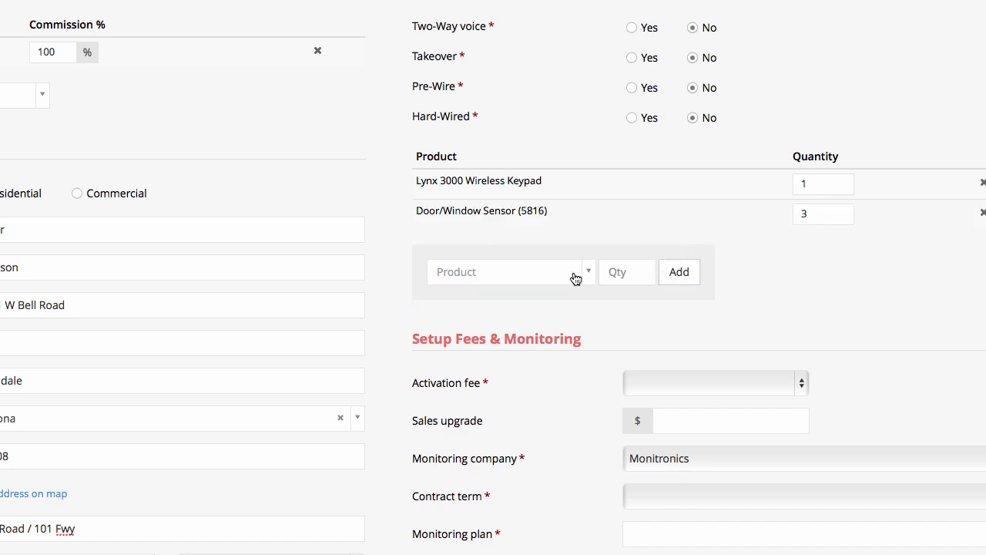
Add a Motion Detector and a Keyfob Remote to the equipment
click(546, 276)
text(motion)
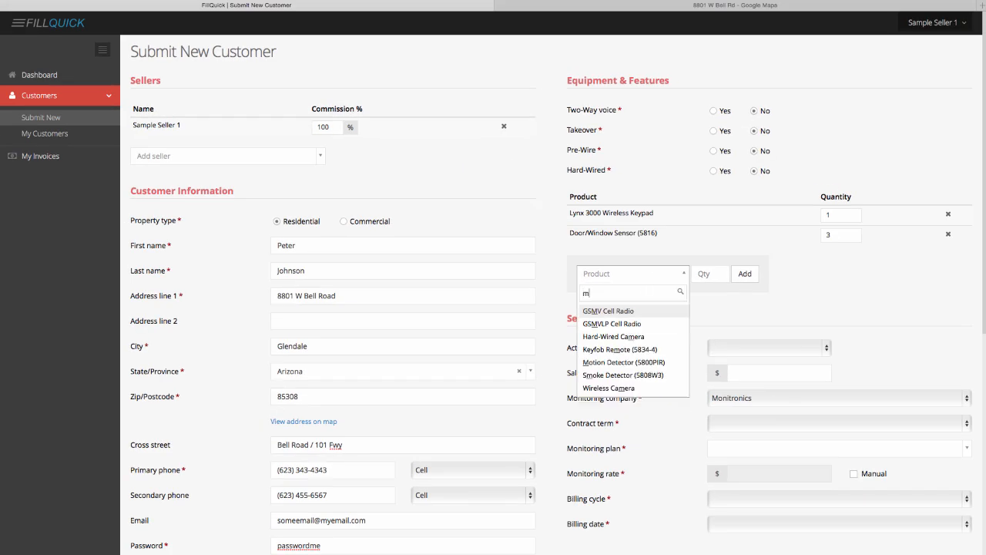
key(Return)
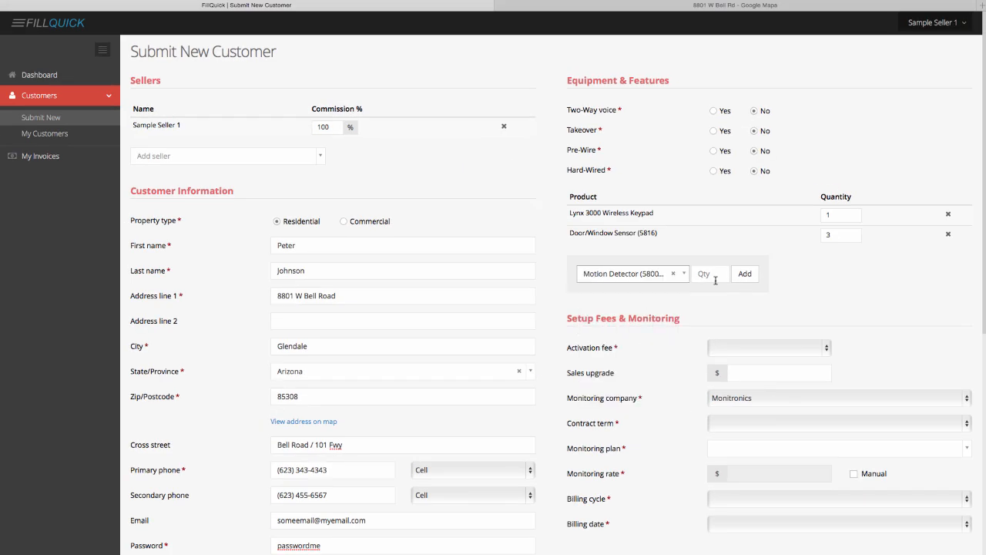
click(746, 275)
click(665, 295)
text(keyfo)
key(Return)
click(745, 295)
Set the activation fee to $99.00 and the sales upgrade to 120.00
click(752, 369)
click(749, 379)
click(750, 392)
text(120.00)
key(Tab)
Choose Monitronics, a 36-month term and the Basic Monitoring With Maintenance plan
click(859, 417)
click(858, 417)
click(805, 444)
click(799, 473)
click(794, 470)
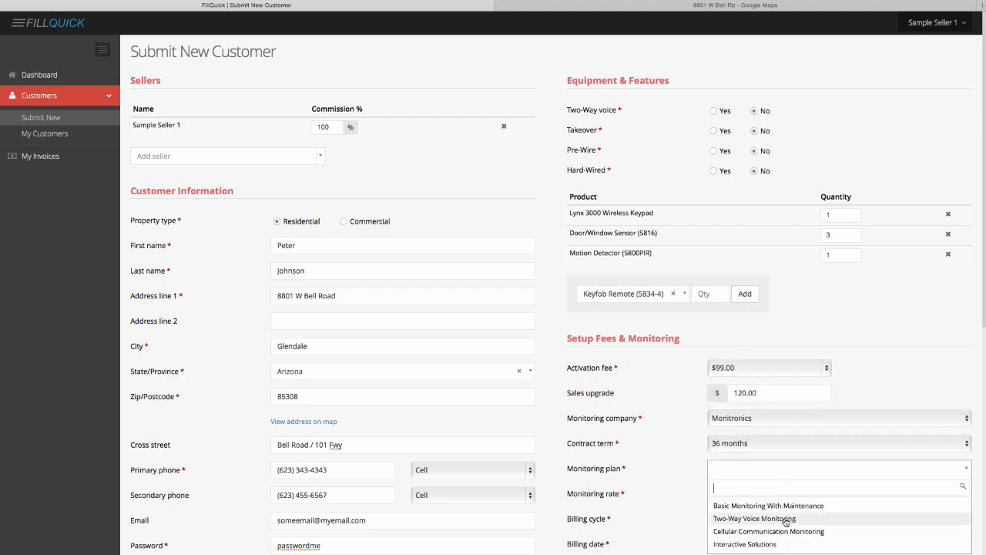
click(786, 505)
Set the billing cycle to Monthly with billing date 20
scroll(786, 505, down, 5)
click(751, 302)
click(750, 311)
click(749, 327)
click(745, 505)
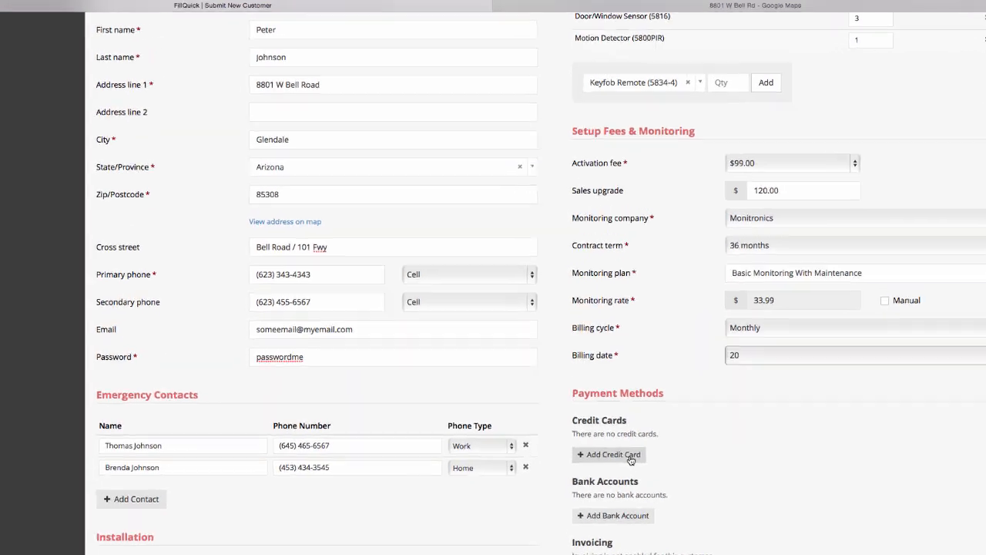
click(603, 417)
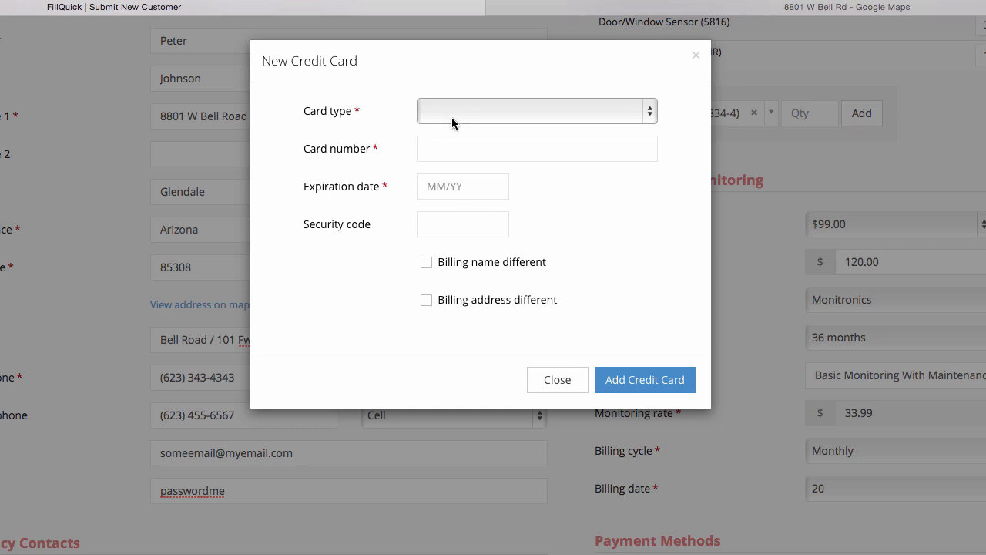
Enter a Visa card with its number, expiration date and security code
click(453, 112)
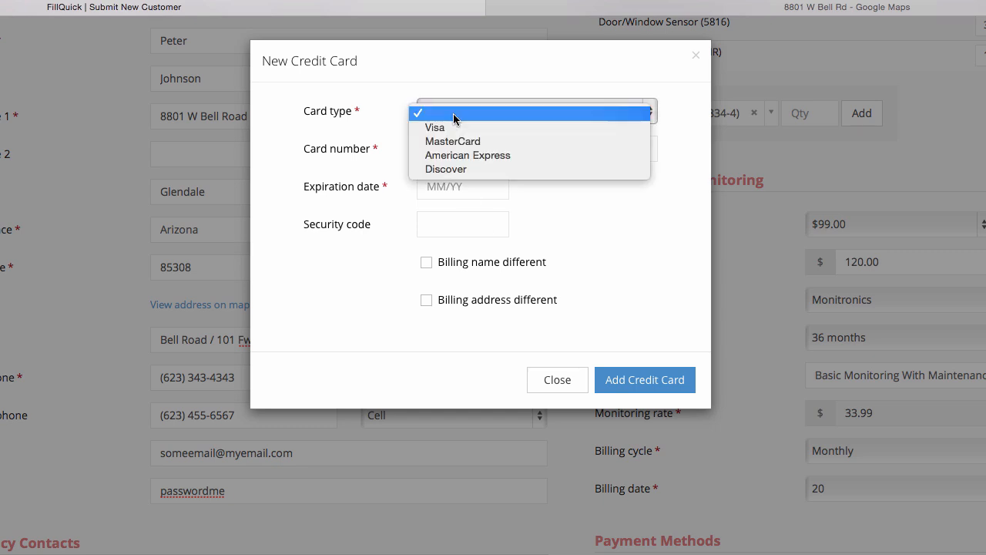
click(452, 127)
click(439, 154)
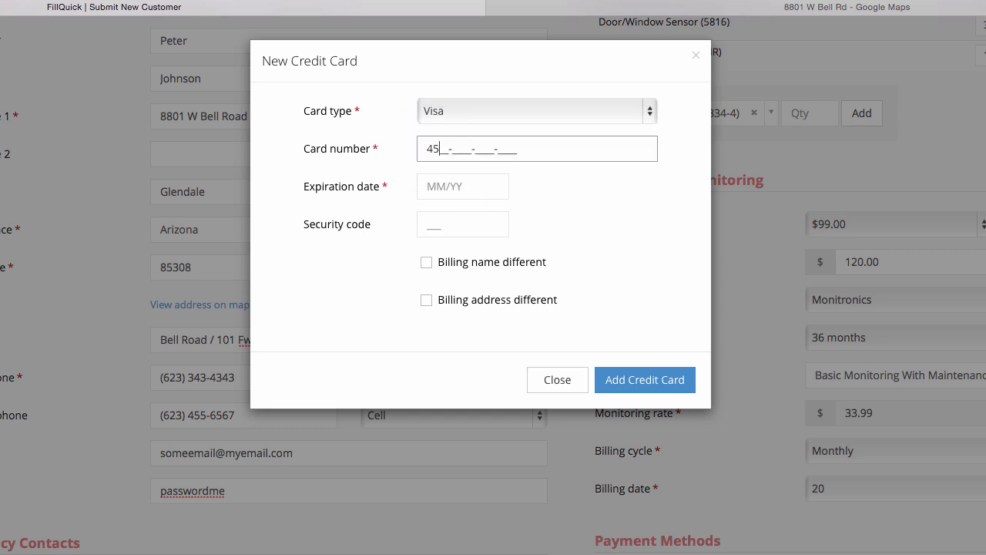
key(Tab)
text(0317)
key(Tab)
Keep the billing name and address the same as the customer's and save the card
click(426, 263)
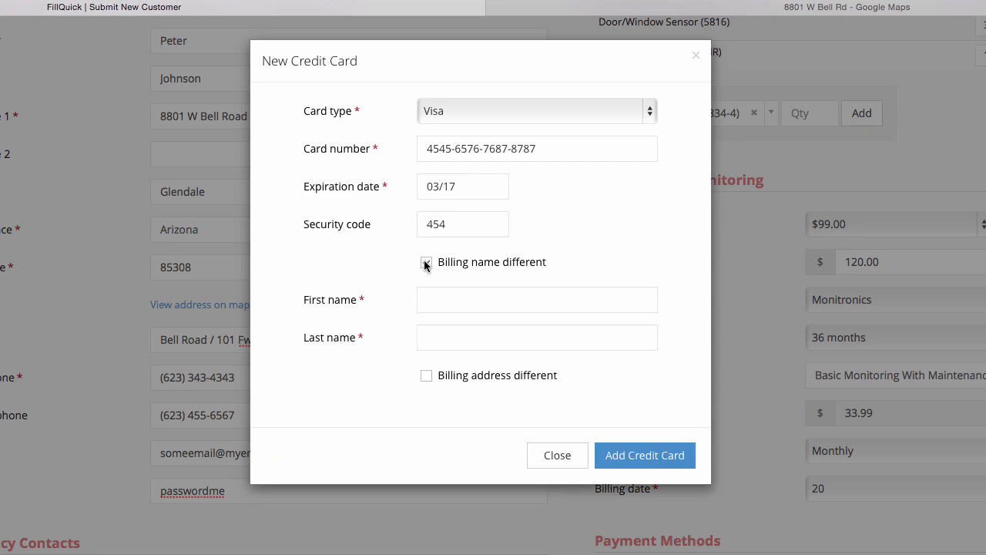
click(427, 263)
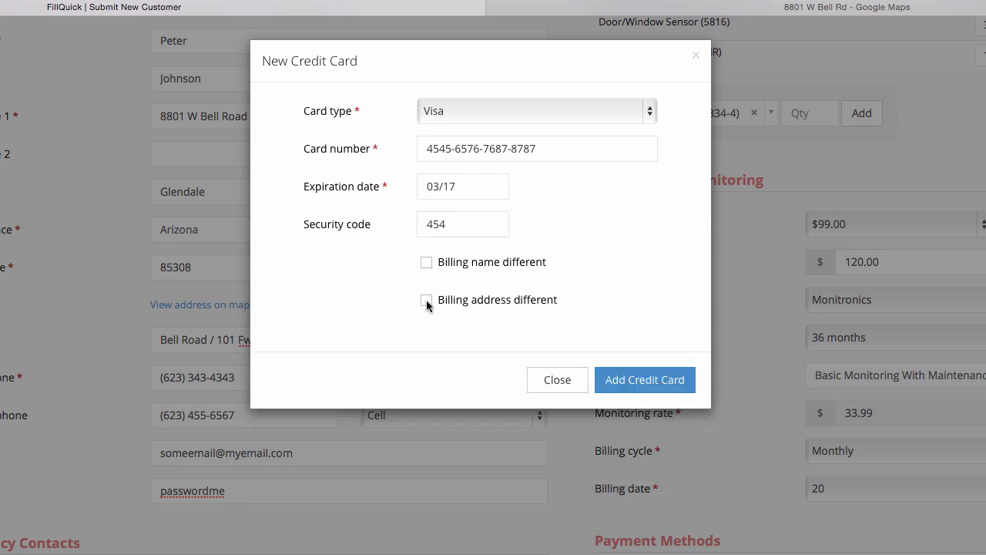
click(426, 376)
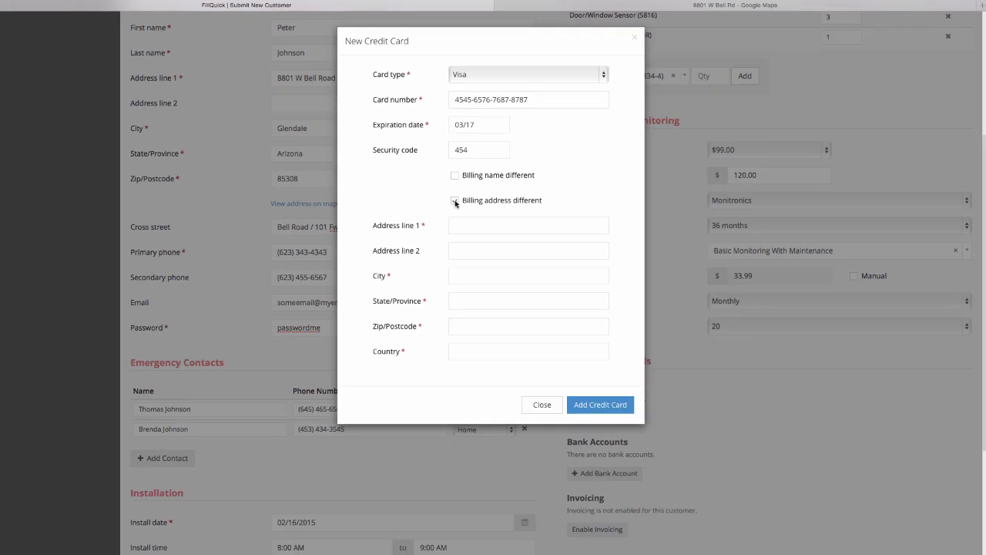
click(456, 201)
click(600, 253)
scroll(639, 420, down, 5)
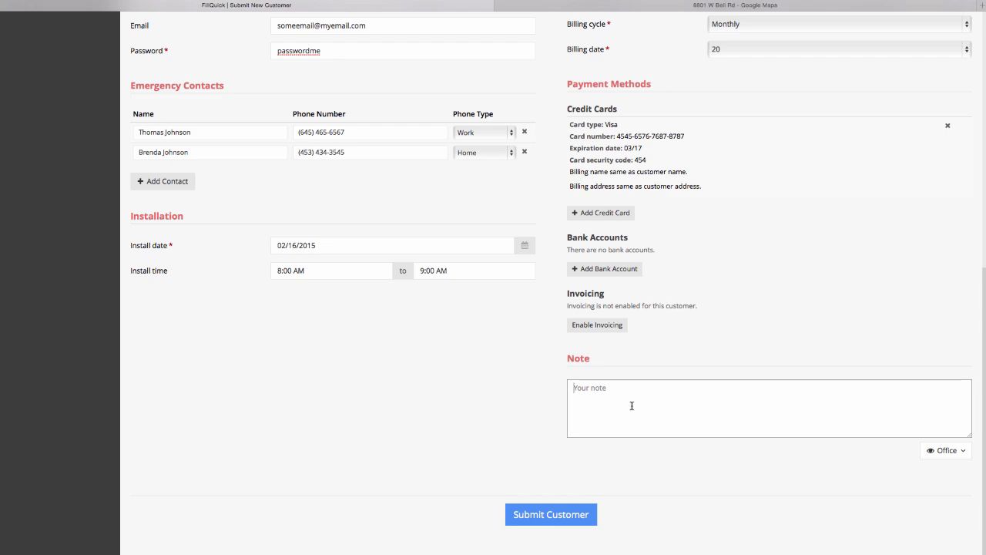
Add the note 'Please be on time because the customer needs to go to work' for Office and Technician, then submit
text(Please be)
text( on time because the)
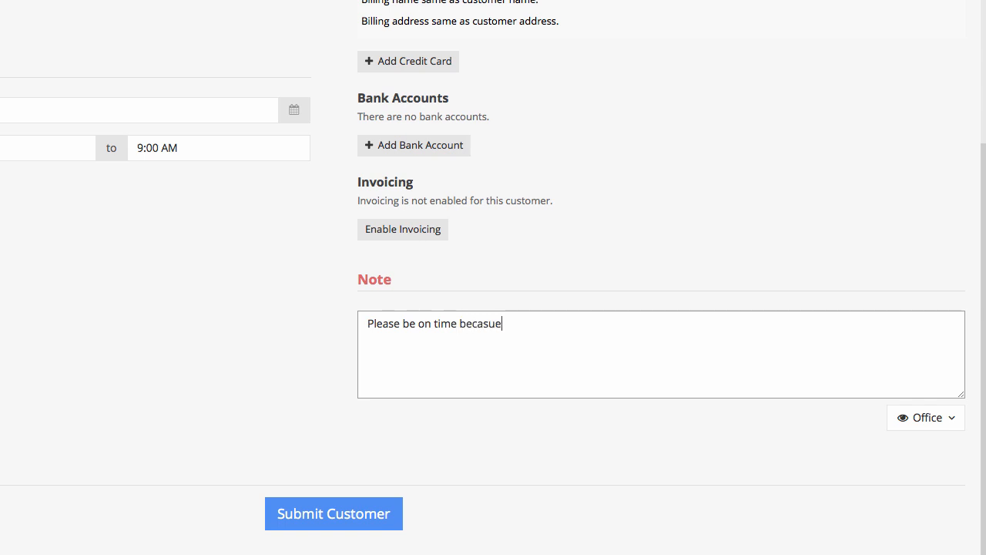
text( customer needs to go to work early.)
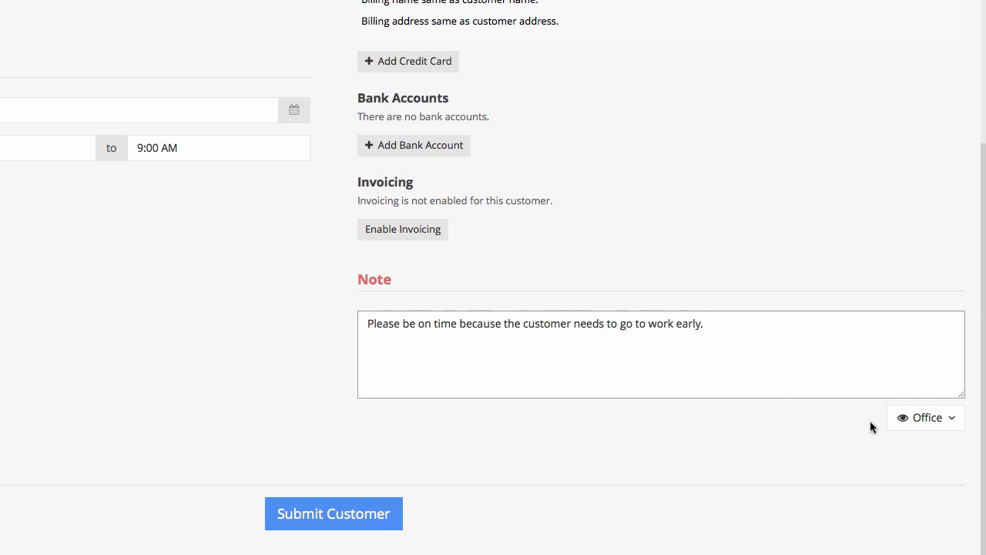
click(923, 418)
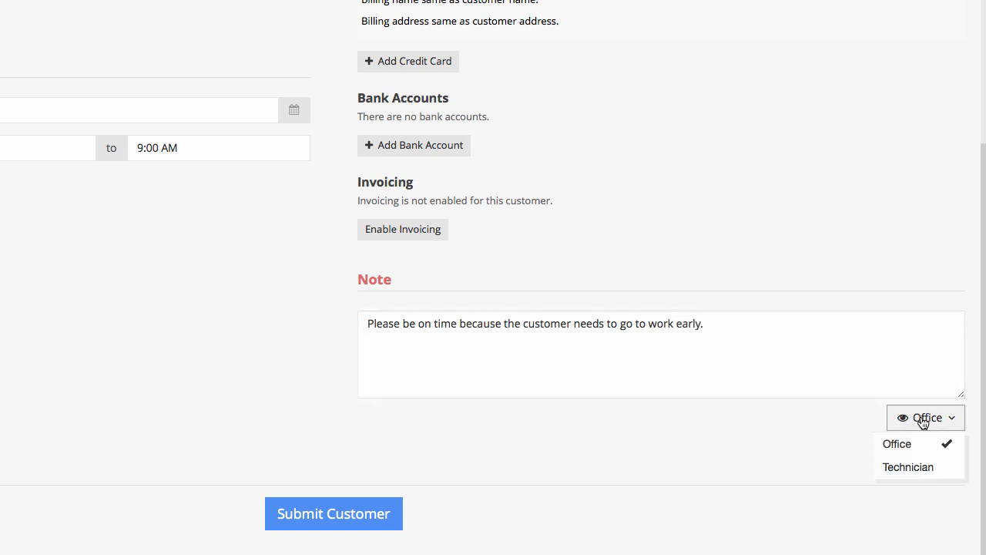
click(917, 472)
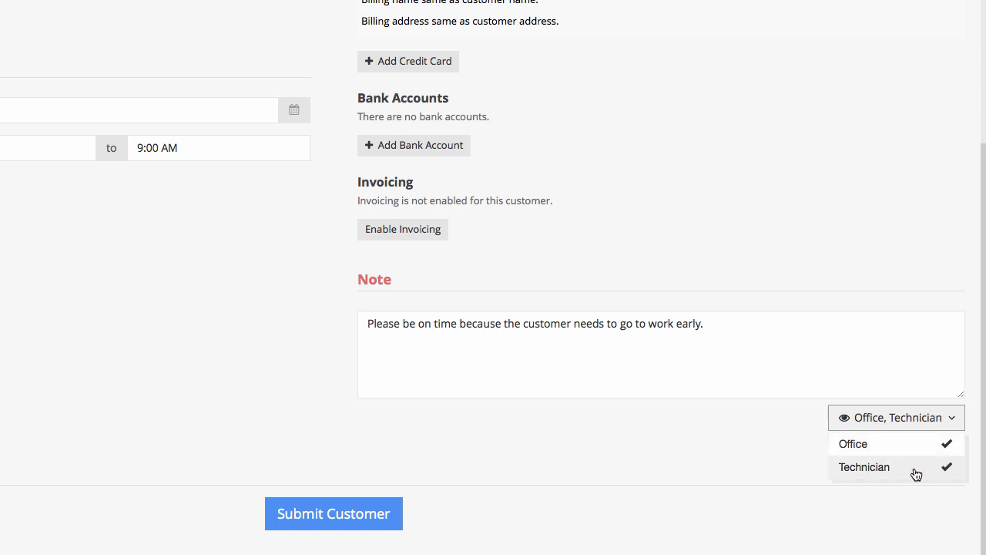
click(911, 471)
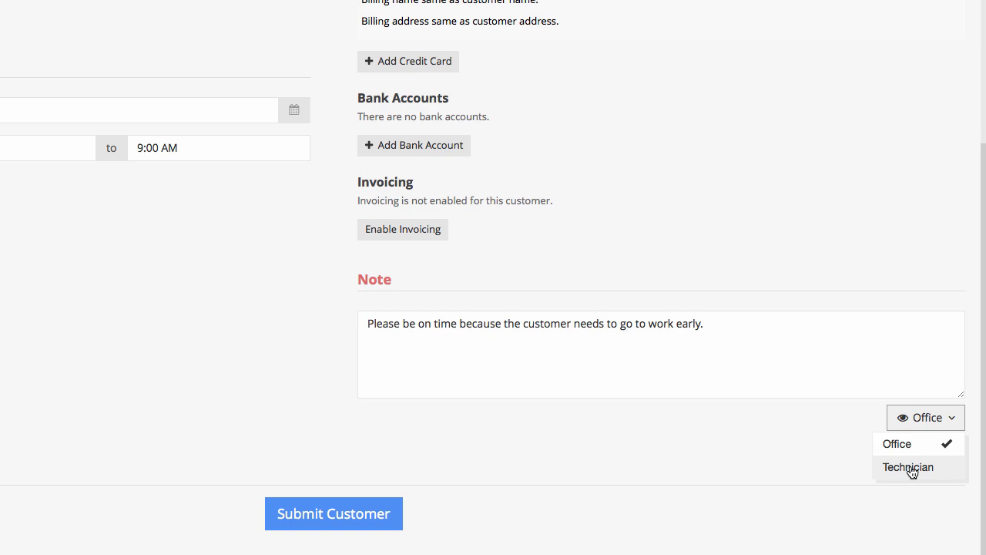
click(911, 471)
click(715, 433)
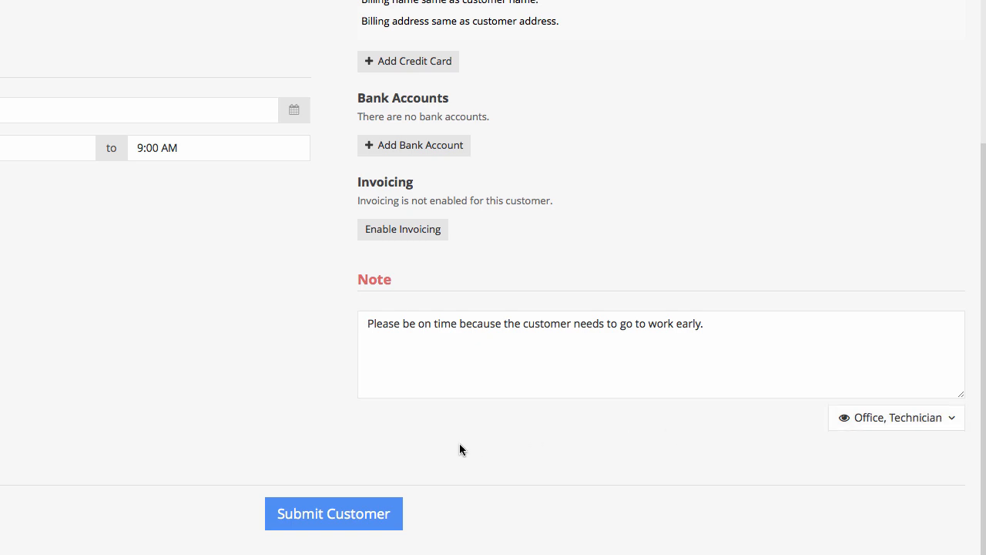
click(360, 513)
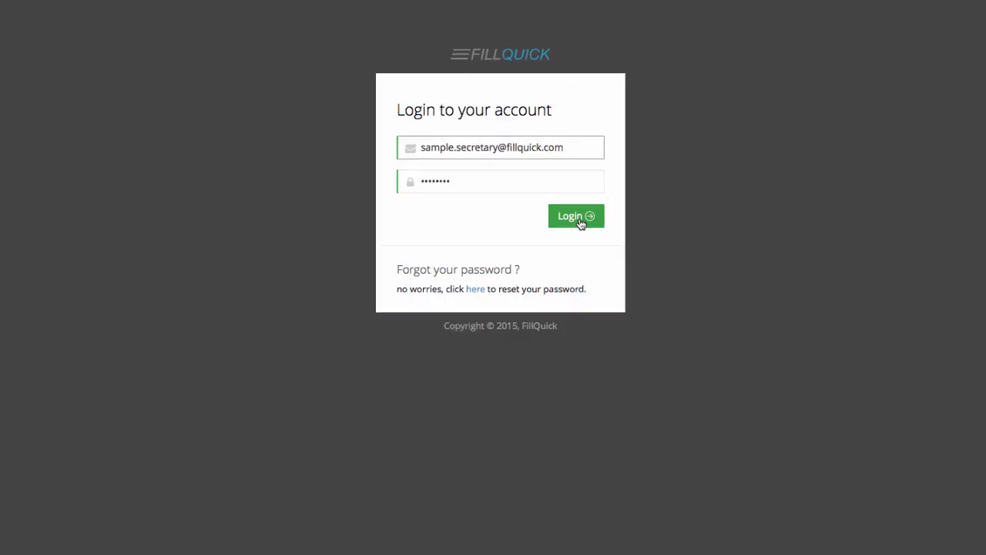
Log in to the secretary account with the prefilled credentials
click(592, 244)
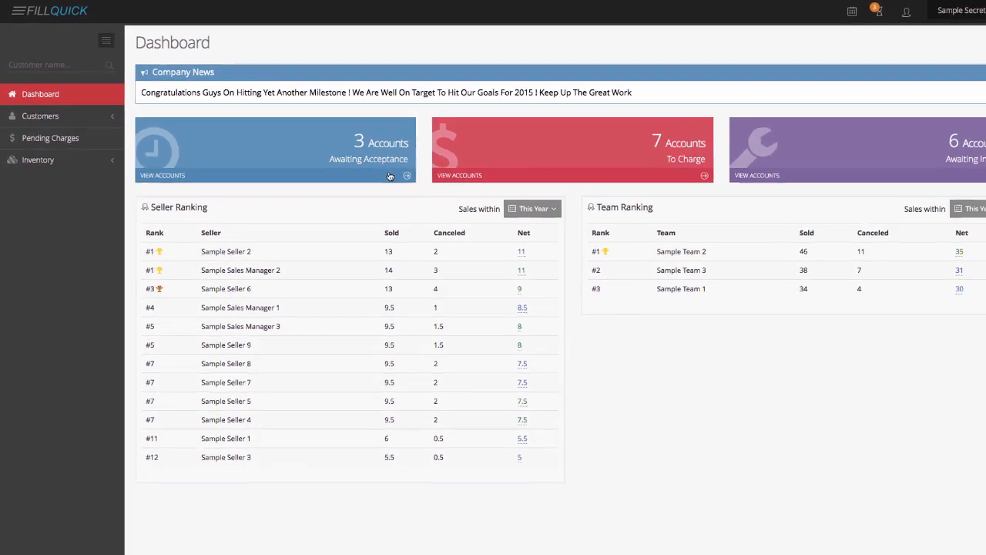
Open the Pending Accounts list from the Awaiting Acceptance tile
click(557, 254)
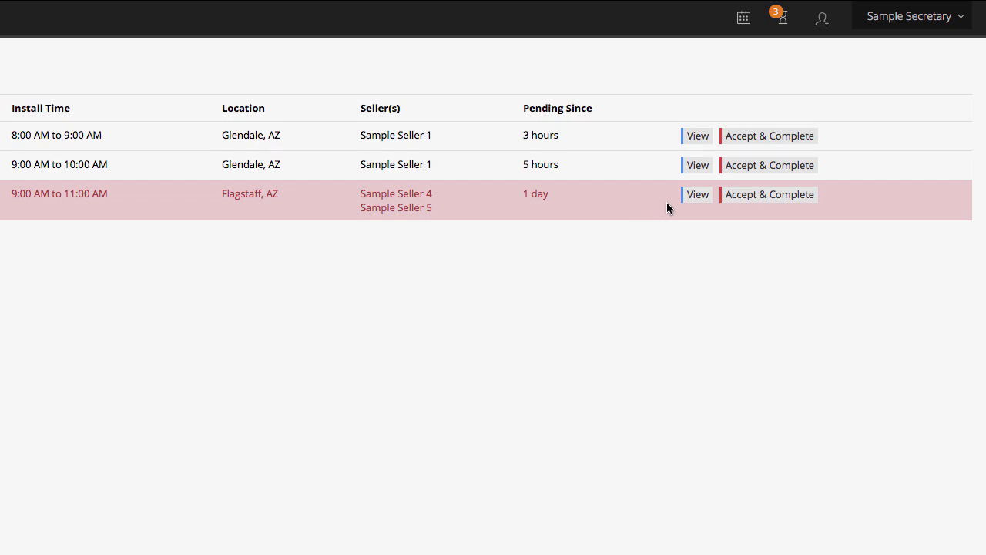
Decline the Flagstaff install with the reason 'Credit score to low'
click(692, 197)
scroll(669, 497, down, 8)
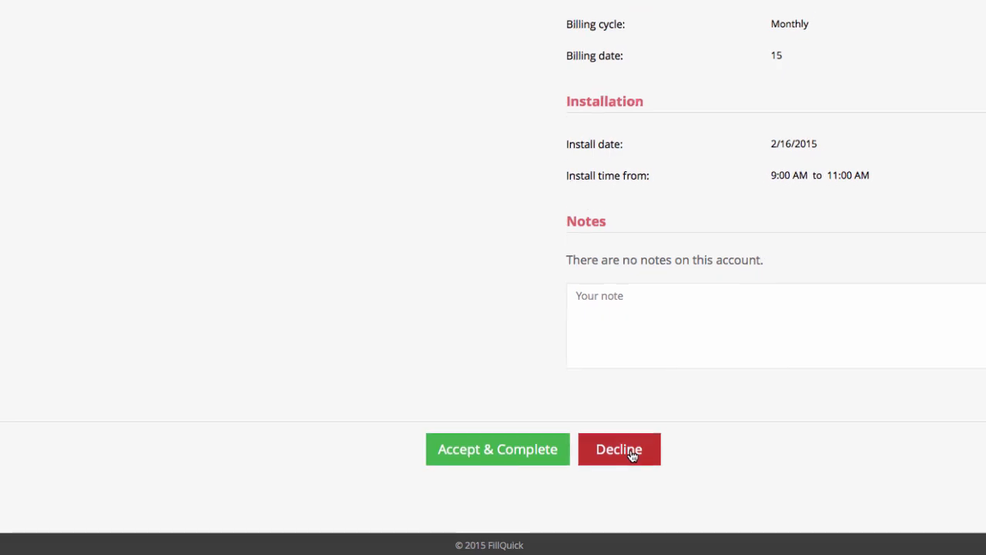
click(624, 479)
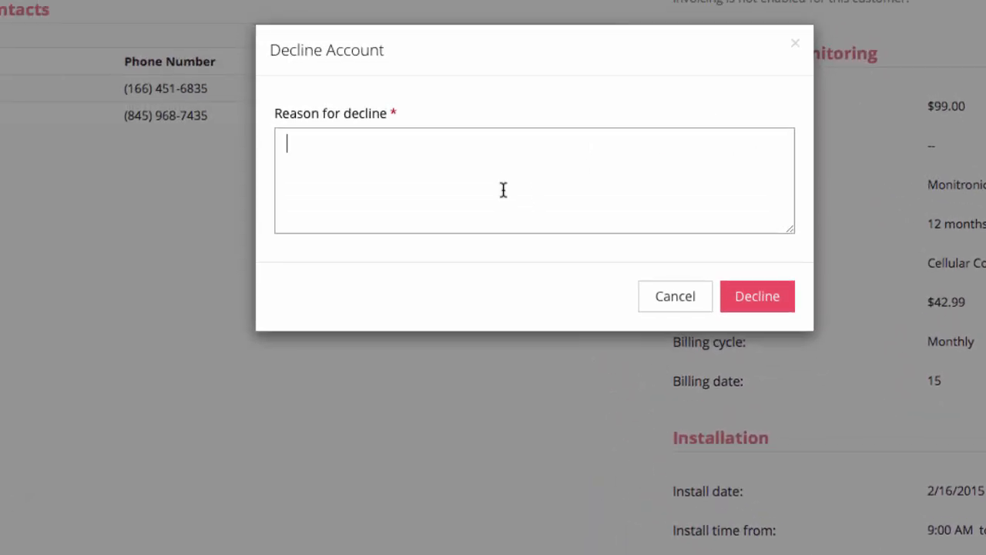
text(Credit score to low)
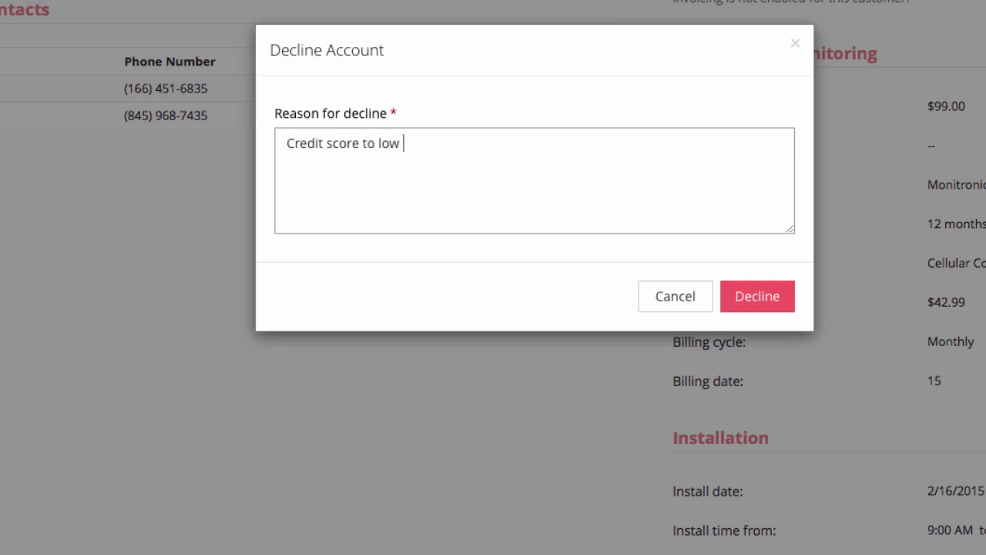
click(751, 293)
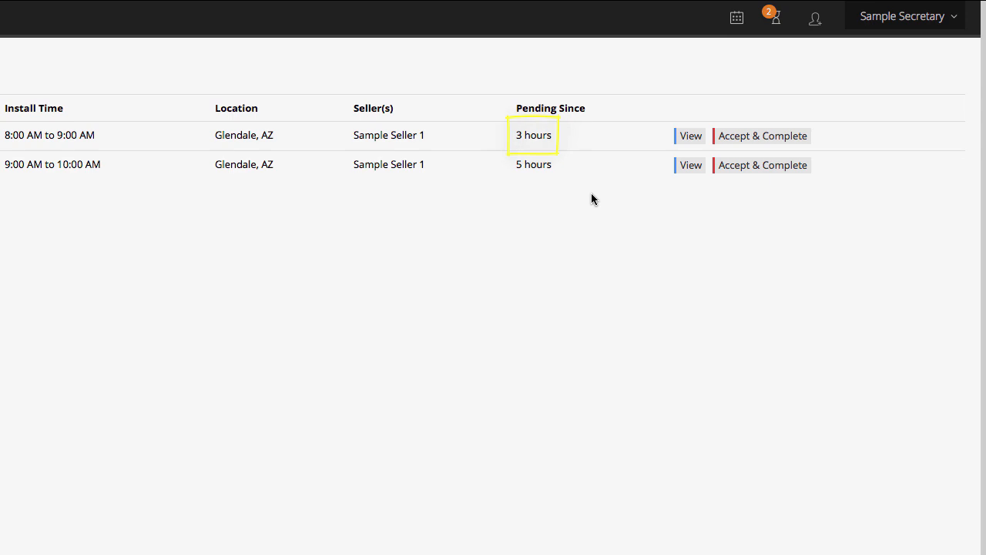
click(763, 169)
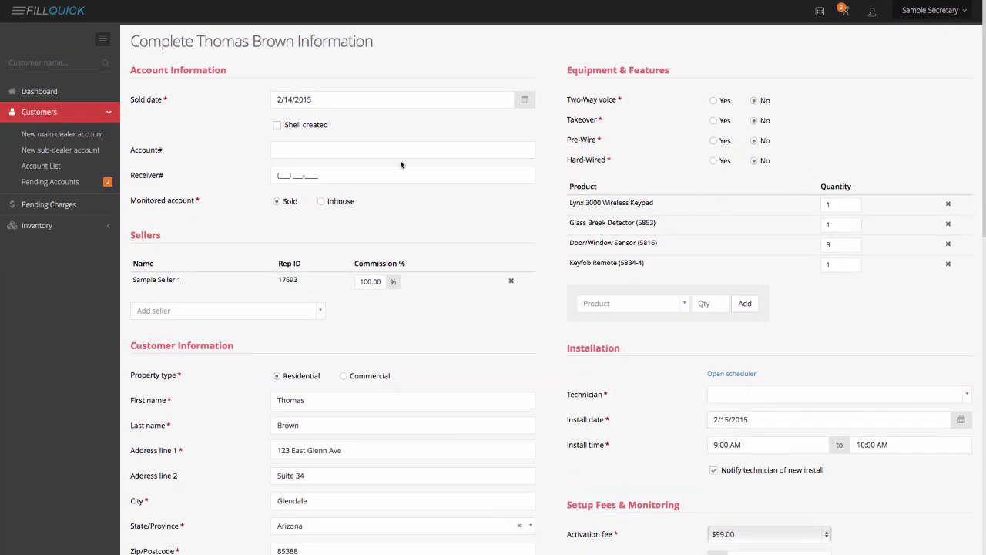
Enter the customer's account number and receiver number
click(335, 150)
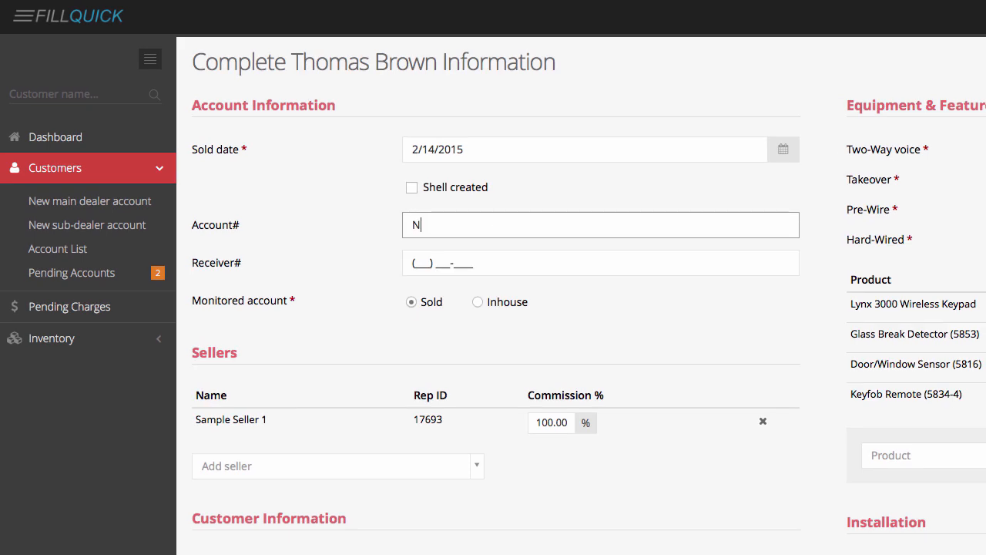
key(Tab)
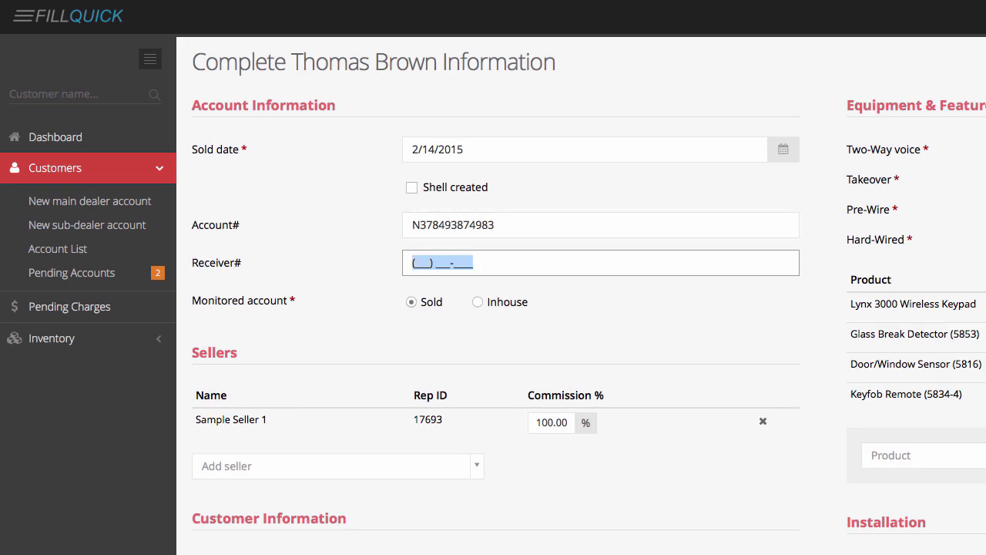
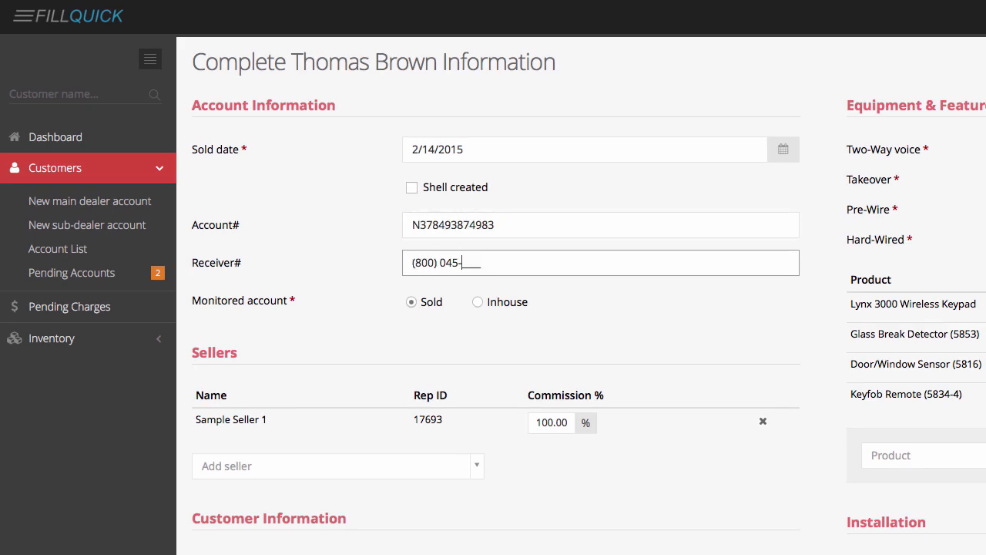
Enter credit score 787 and the tracking number, then open the technician schedule
scroll(470, 232, down, 5)
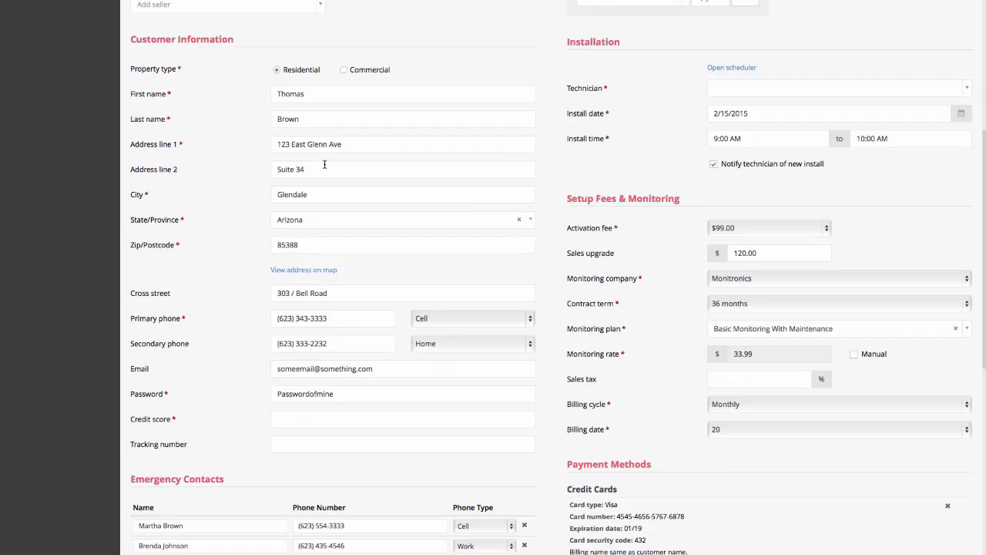
scroll(324, 164, down, 3)
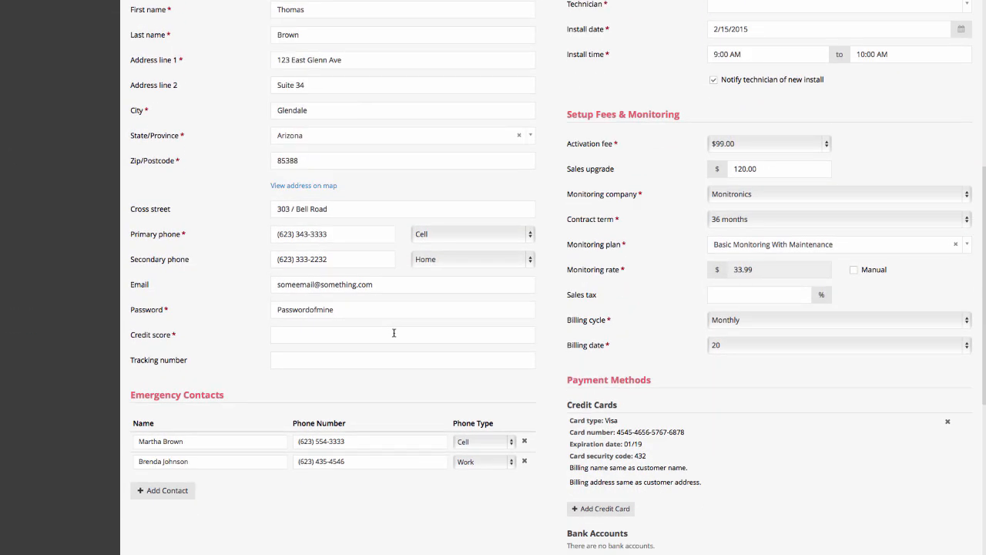
click(323, 336)
text(787)
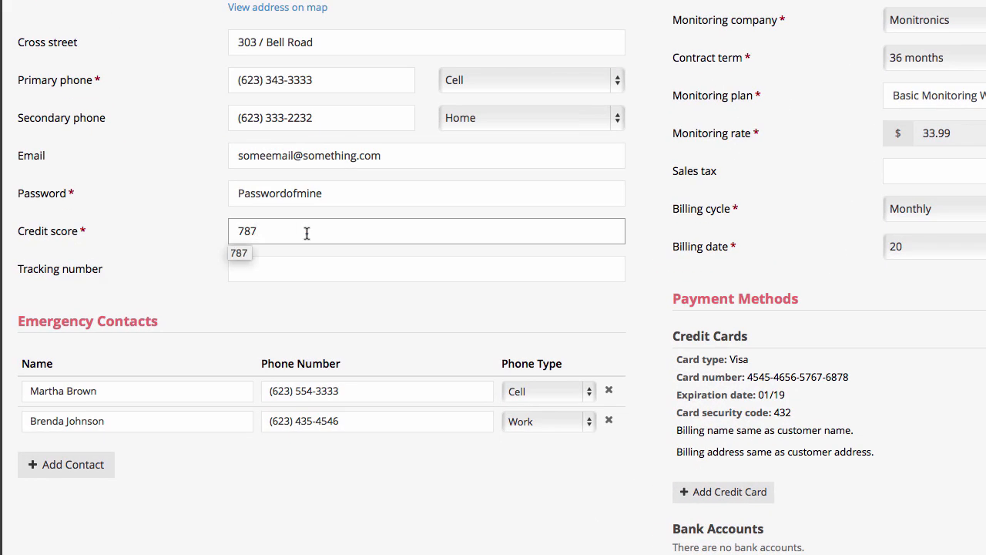
click(336, 269)
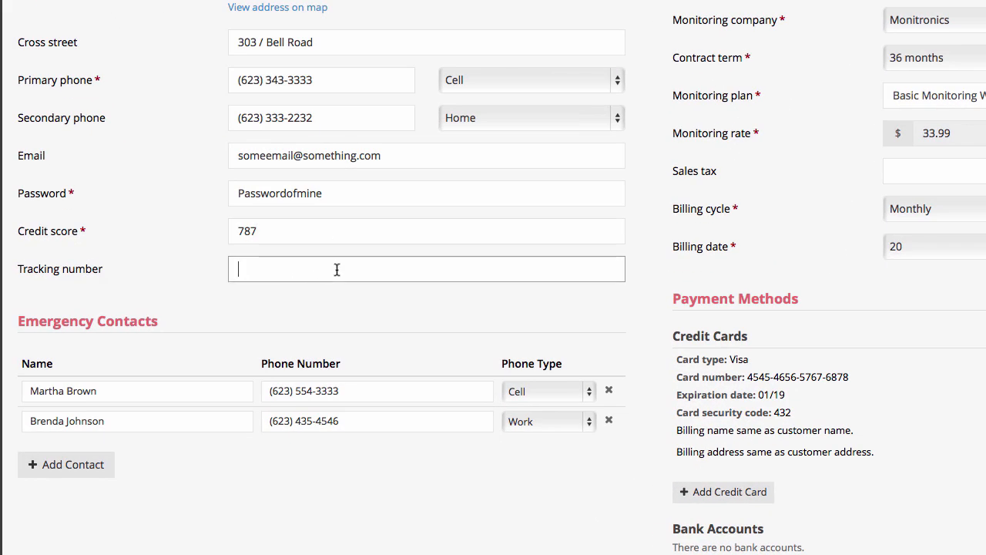
text(767694894)
scroll(685, 108, up, 5)
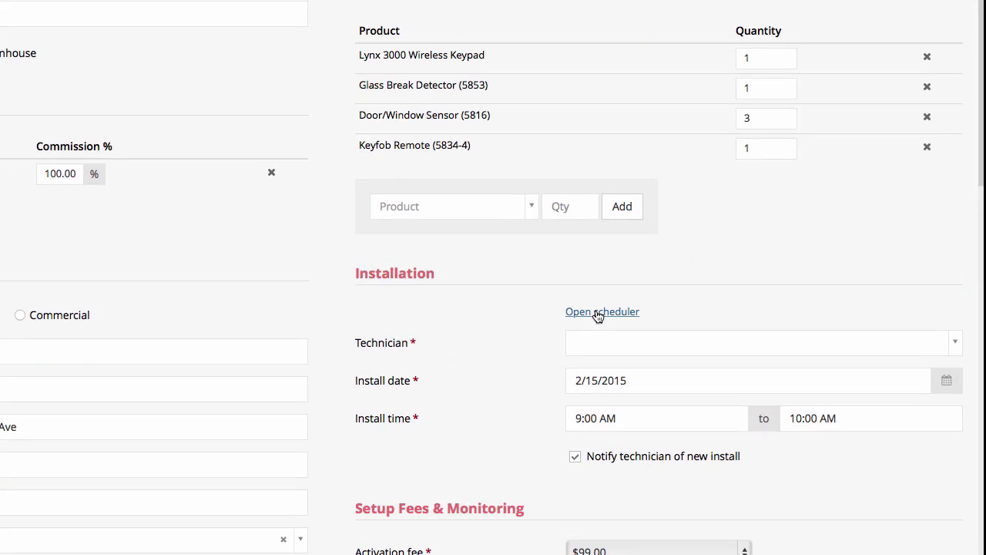
click(599, 312)
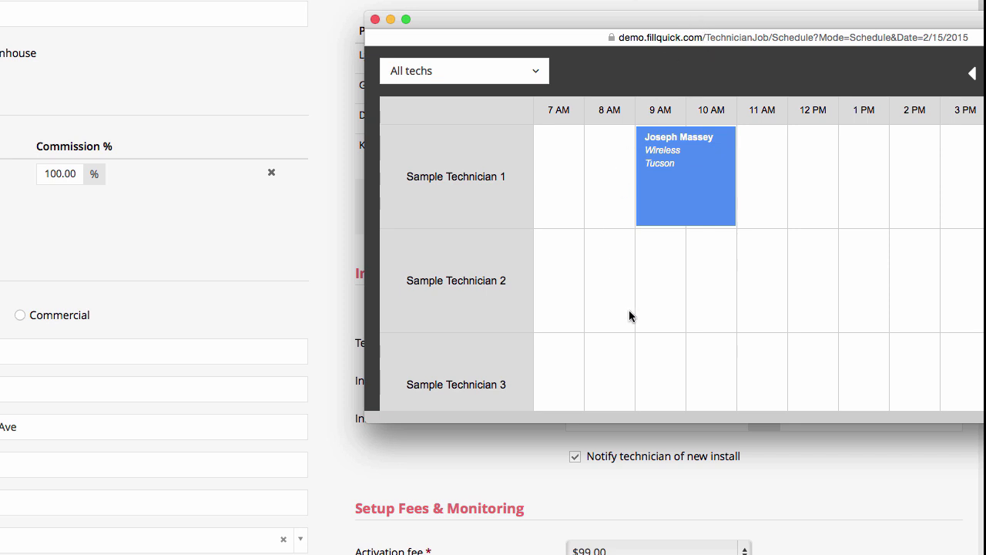
Book Sample Technician 2 for the install on 02/15/2015 from 9:00 AM to 12:00 PM
drag(637, 282, 727, 278)
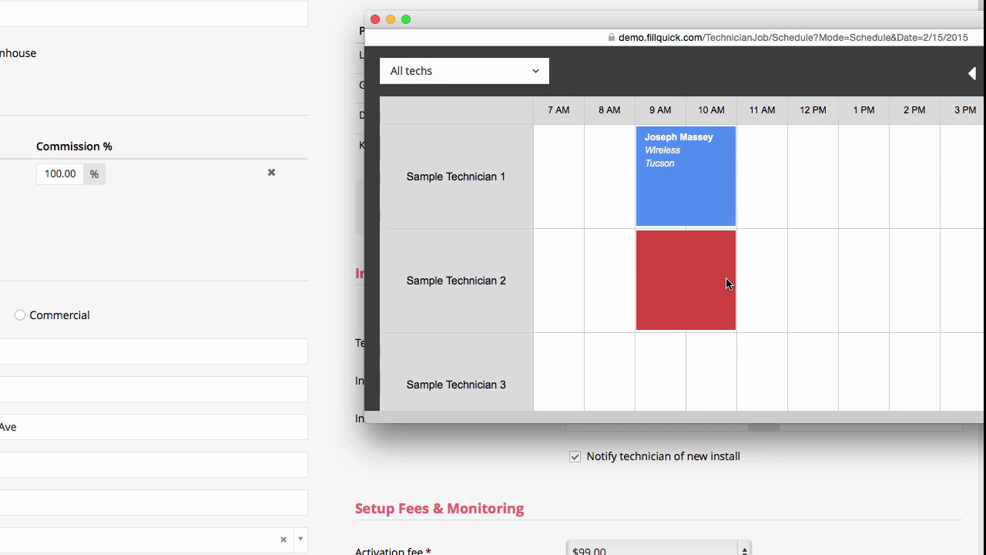
click(726, 277)
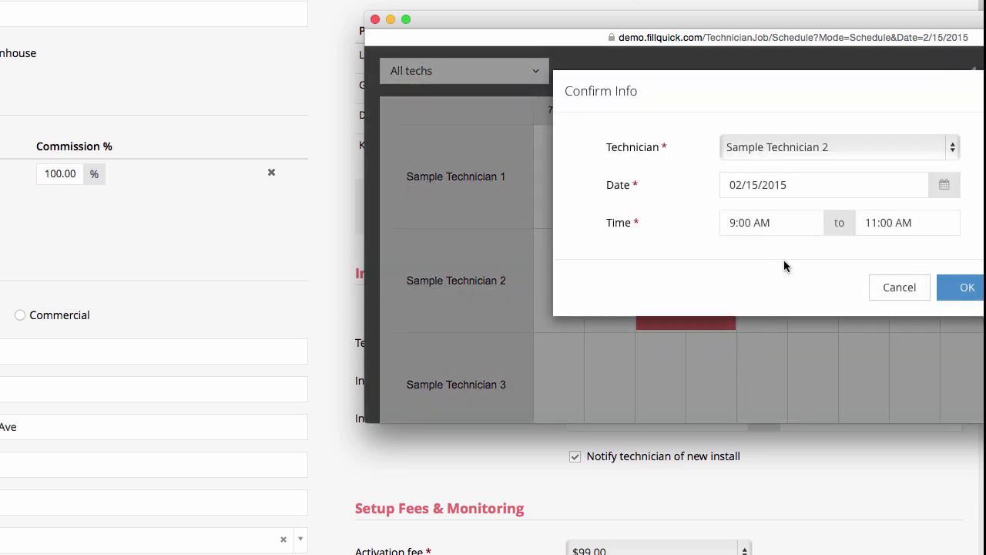
click(876, 223)
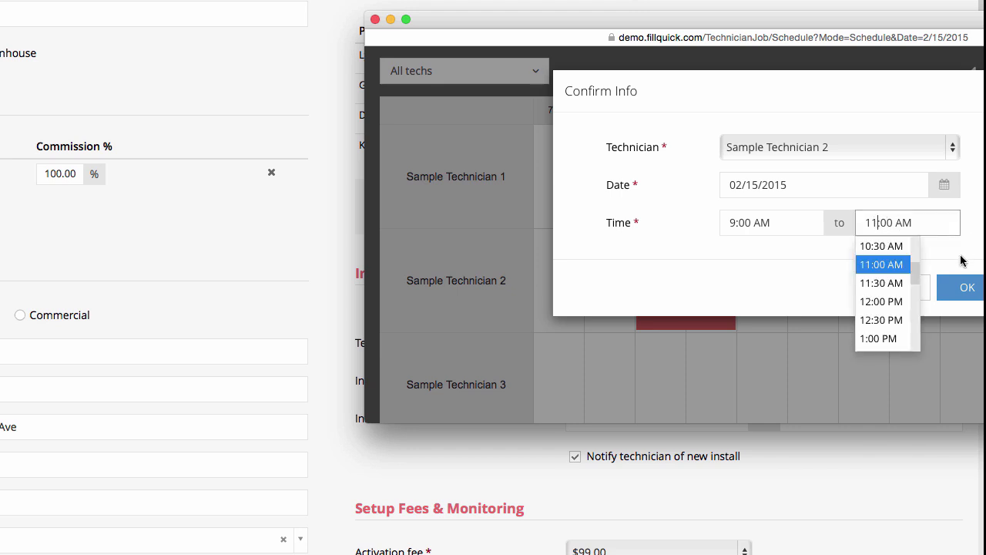
click(907, 314)
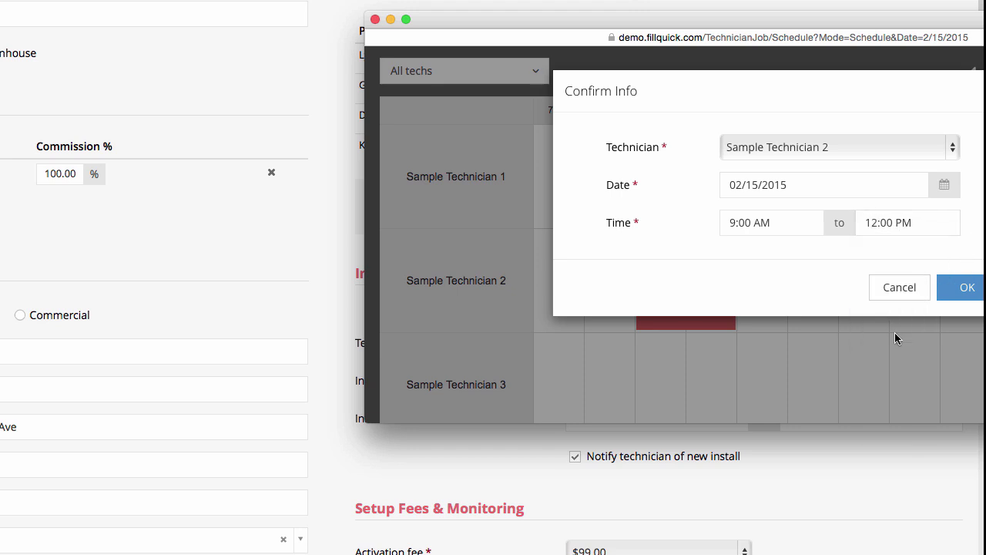
click(966, 287)
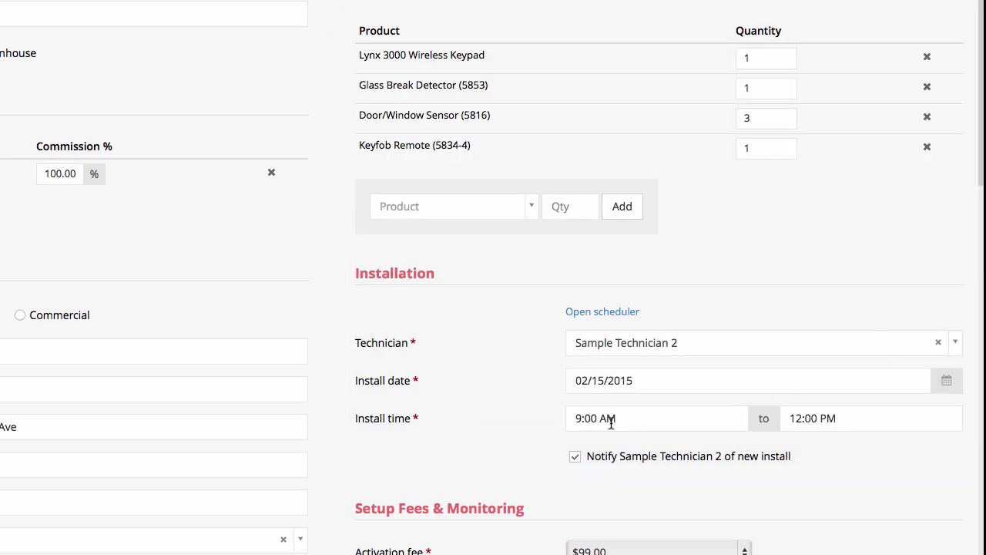
Uncheck the technician notification for the install
scroll(776, 434, down, 5)
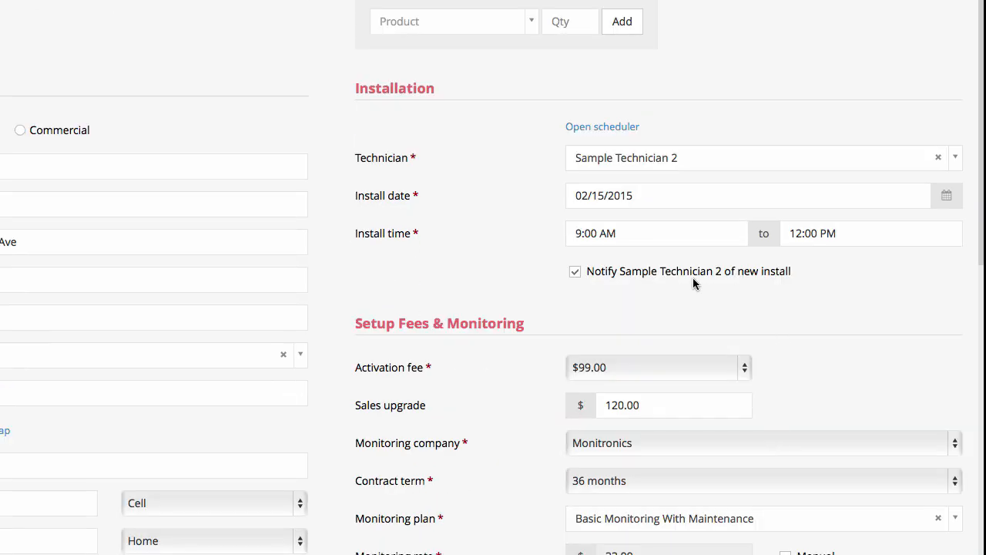
scroll(606, 283, down, 1)
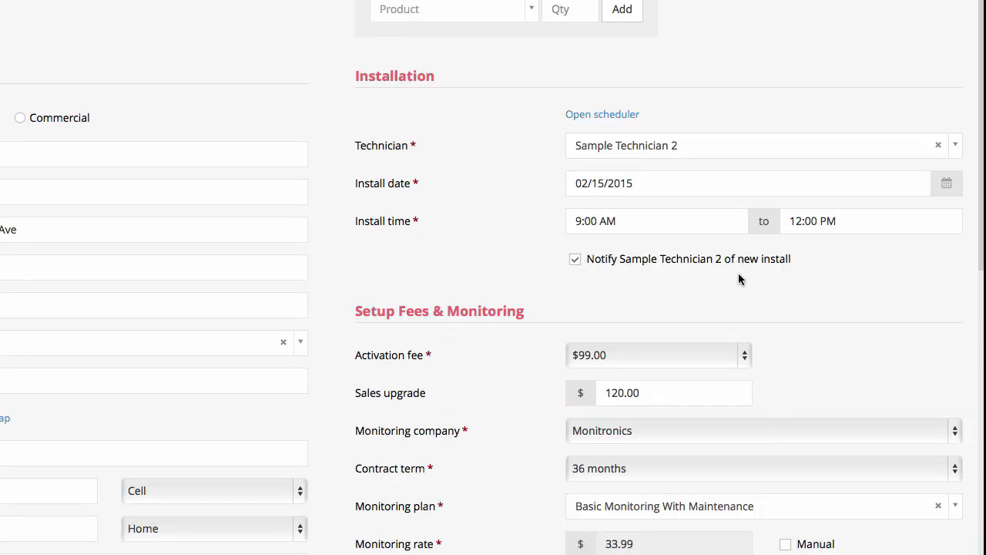
click(578, 262)
Save the account and open the pending Glendale customer's completion form
scroll(622, 292, down, 2)
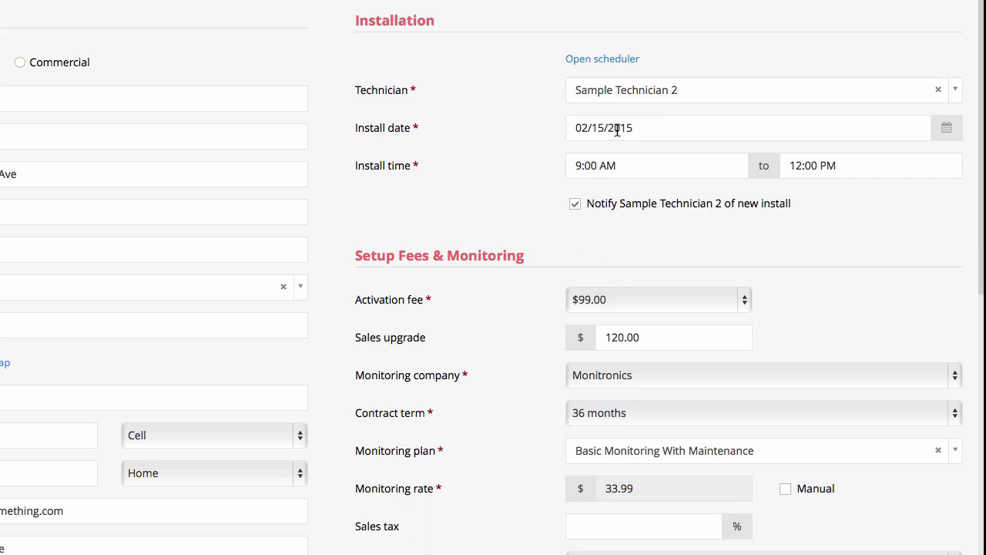
scroll(632, 185, down, 1)
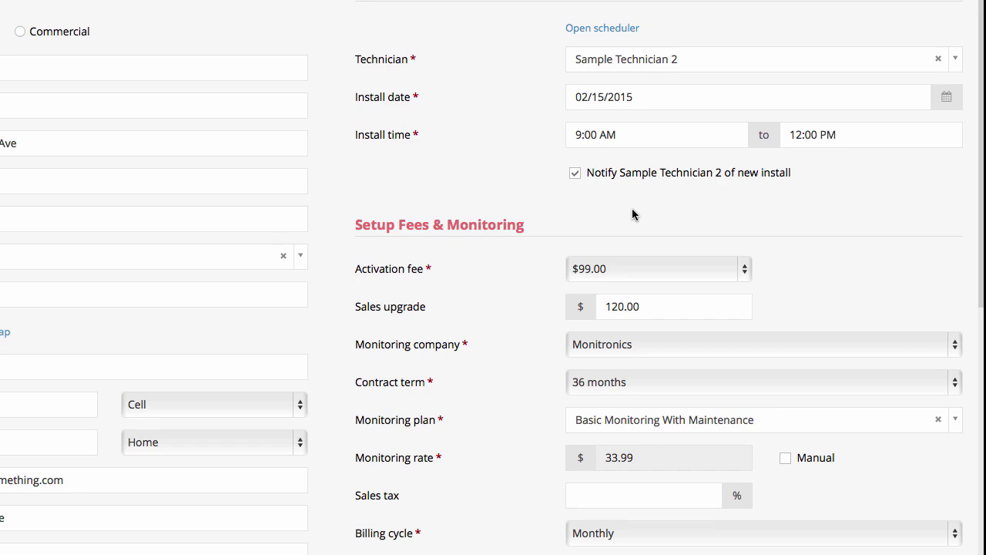
scroll(632, 215, down, 15)
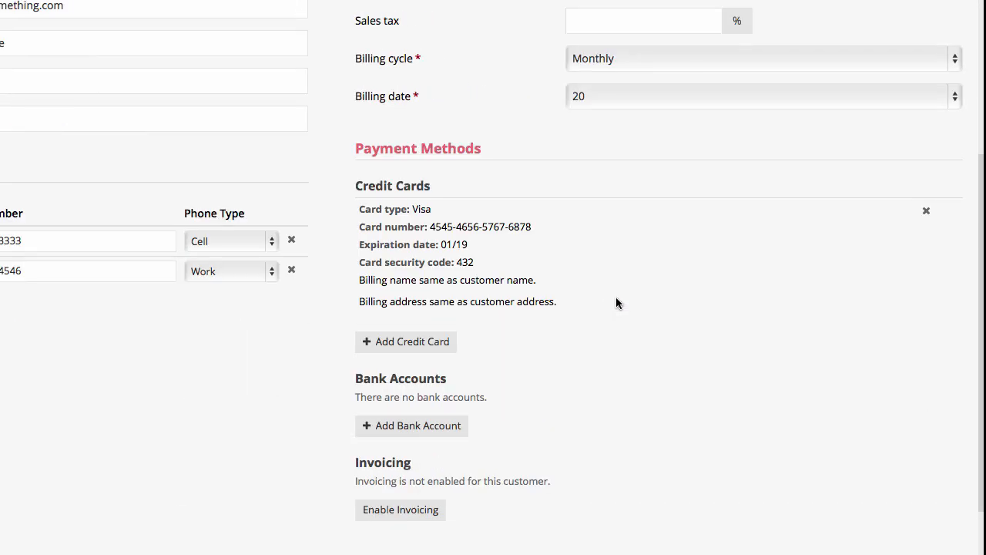
scroll(617, 300, down, 9)
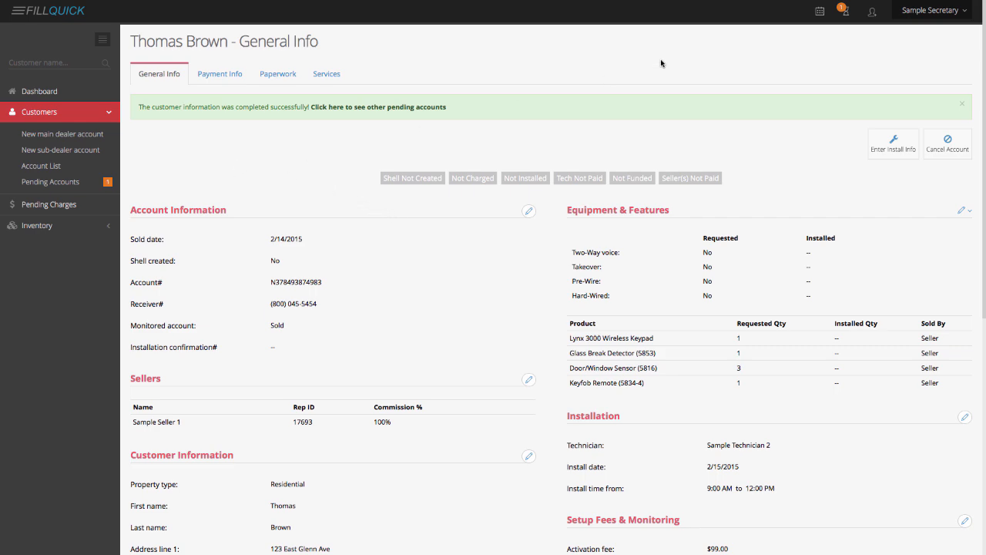
click(837, 12)
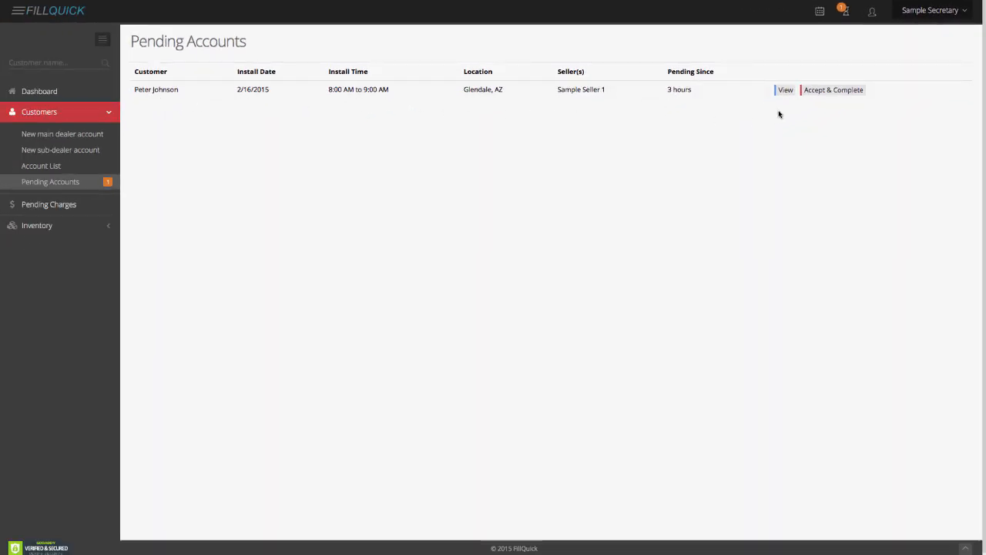
click(822, 91)
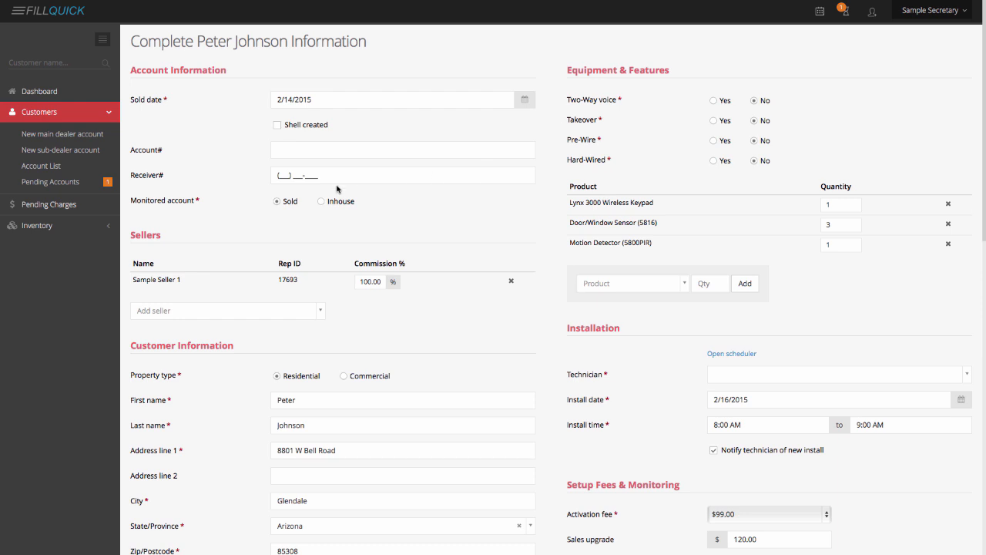
Enter the pending customer's account number, receiver number and credit score 800
click(288, 153)
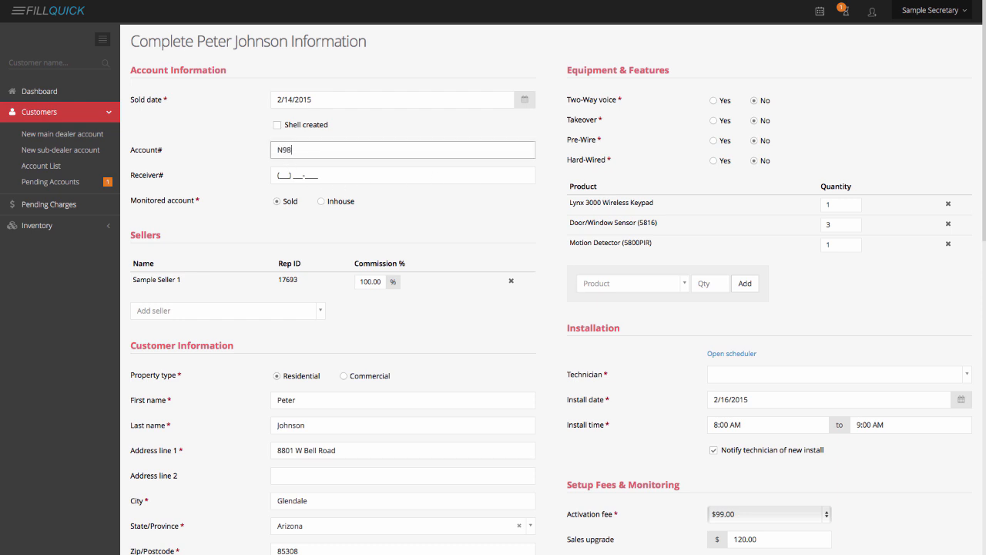
click(282, 175)
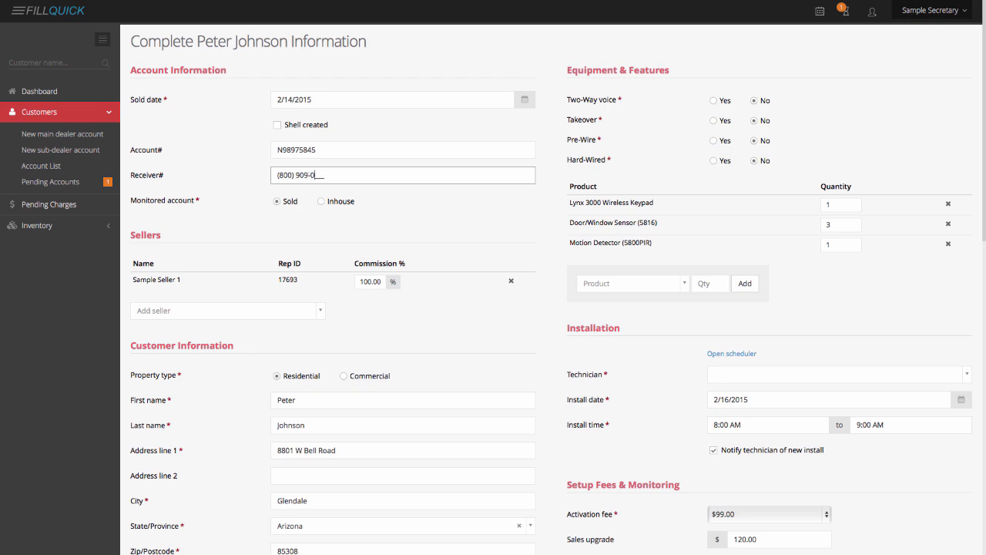
scroll(309, 280, down, 7)
scroll(327, 293, up, 1)
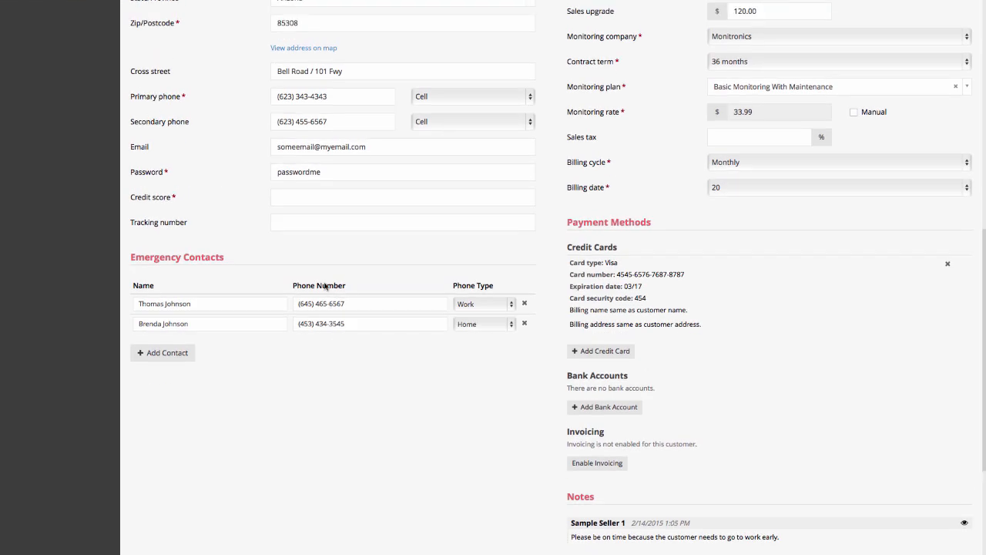
click(294, 199)
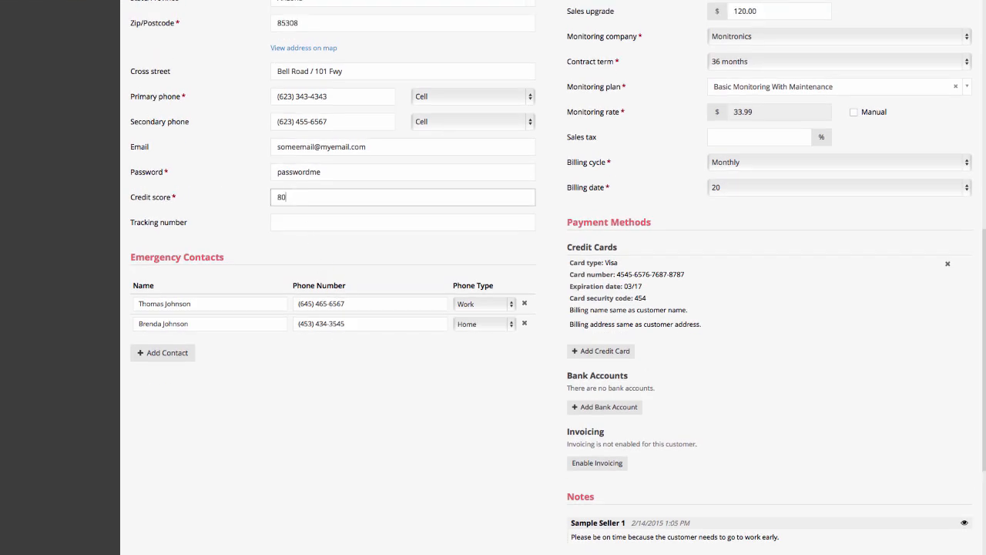
text(8000)
key(BackSpace)
scroll(329, 212, up, 7)
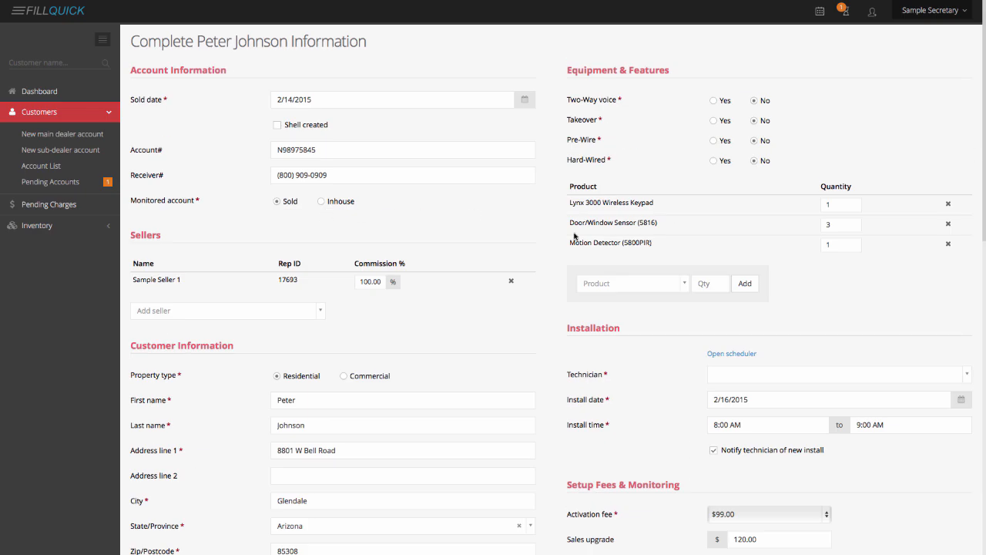
scroll(570, 231, down, 3)
Book Sample Technician 1 for the 2/16/2015 install starting at 8:00 AM
click(729, 160)
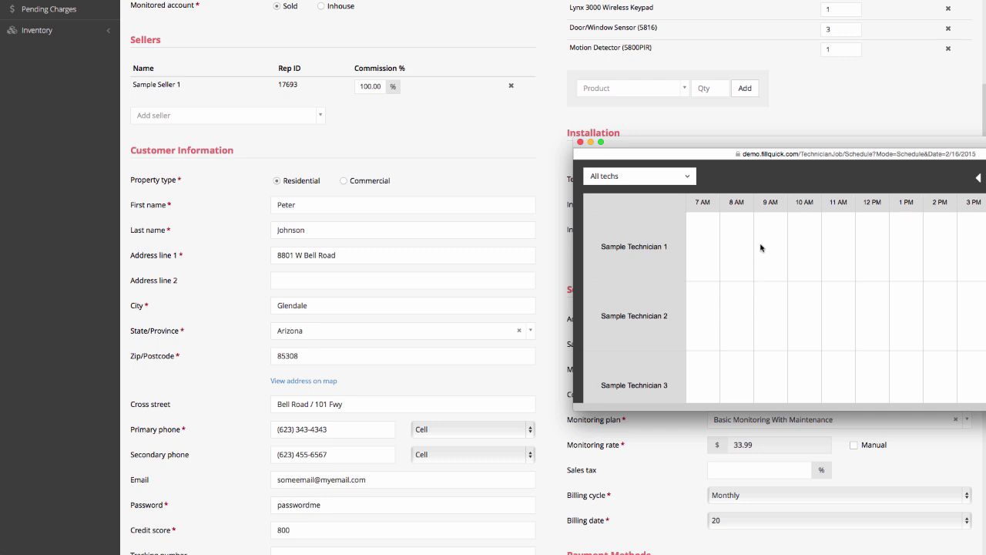
drag(721, 245, 786, 247)
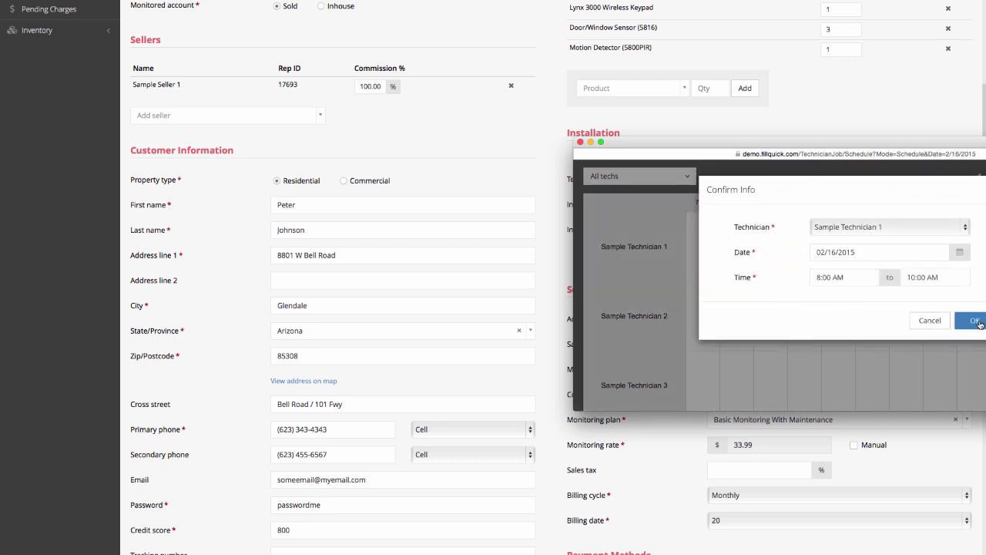
click(975, 321)
Save the completed account and return to the dashboard
scroll(757, 298, down, 2)
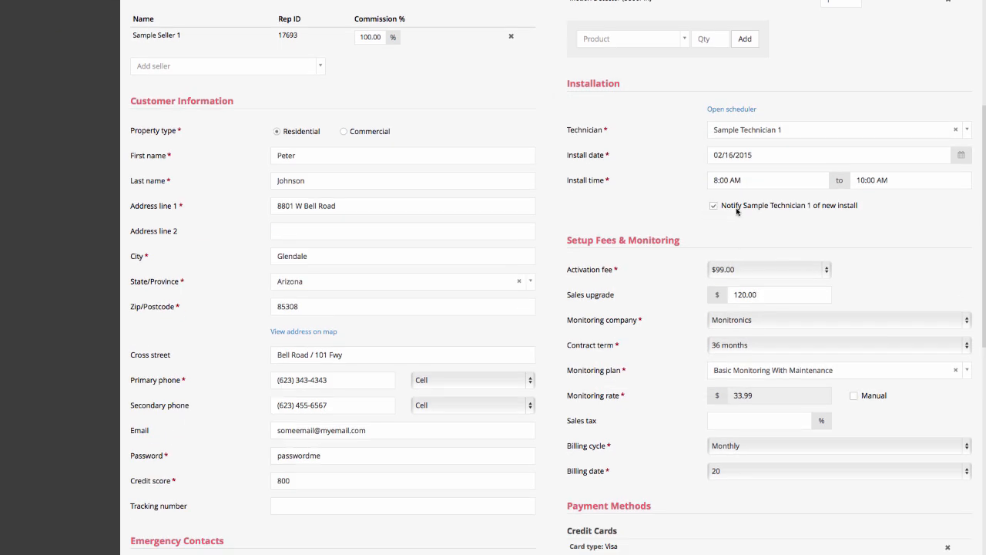
scroll(787, 225, down, 6)
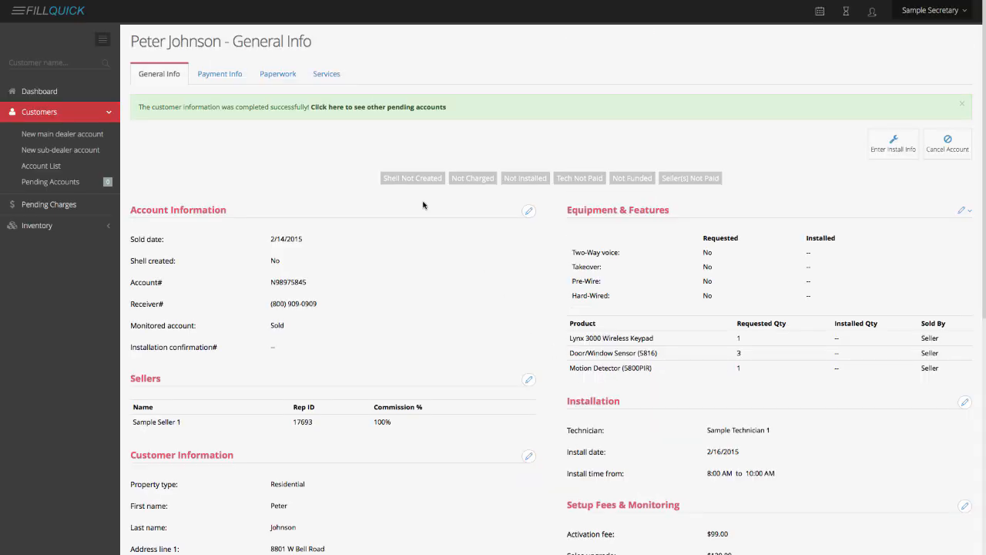
click(55, 94)
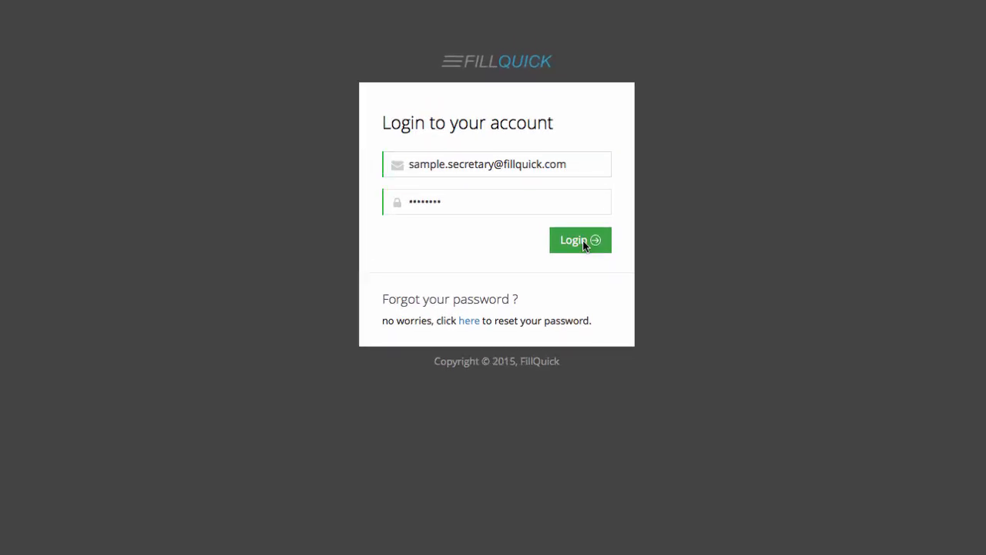
Log back in and view the Accounts To Charge list of pending charges
click(583, 241)
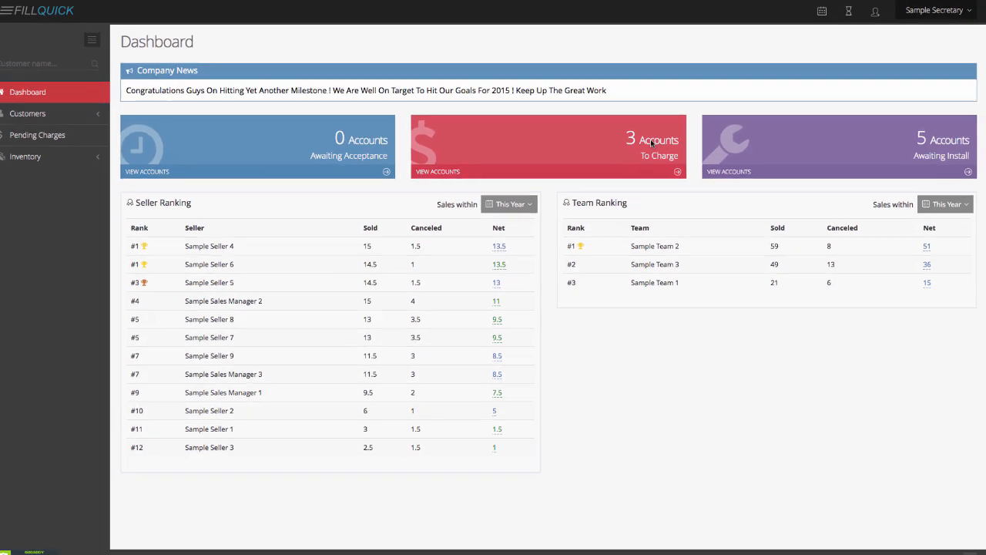
click(609, 261)
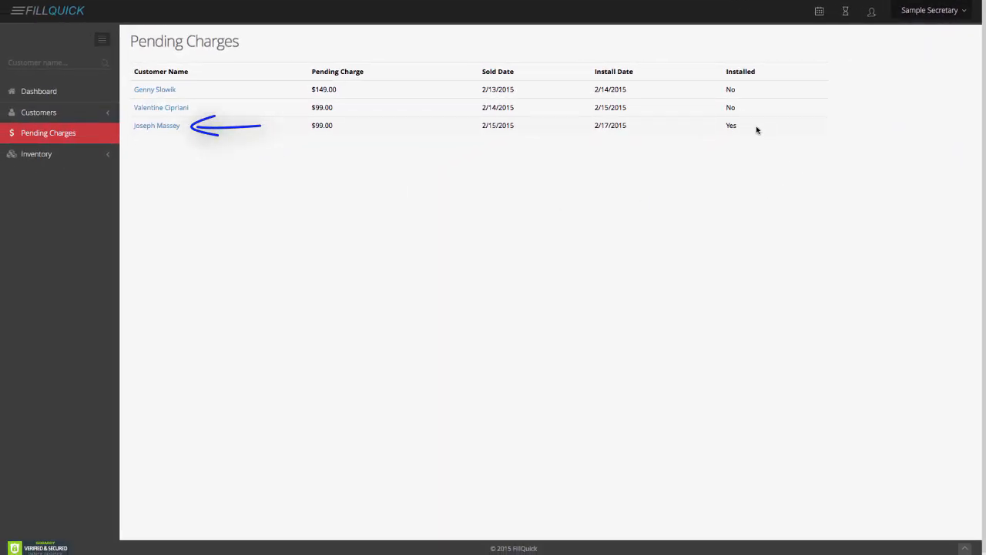
Record a $99.00 Visa payment noted 'Completed' for the installed customer, then return to pending charges
click(149, 127)
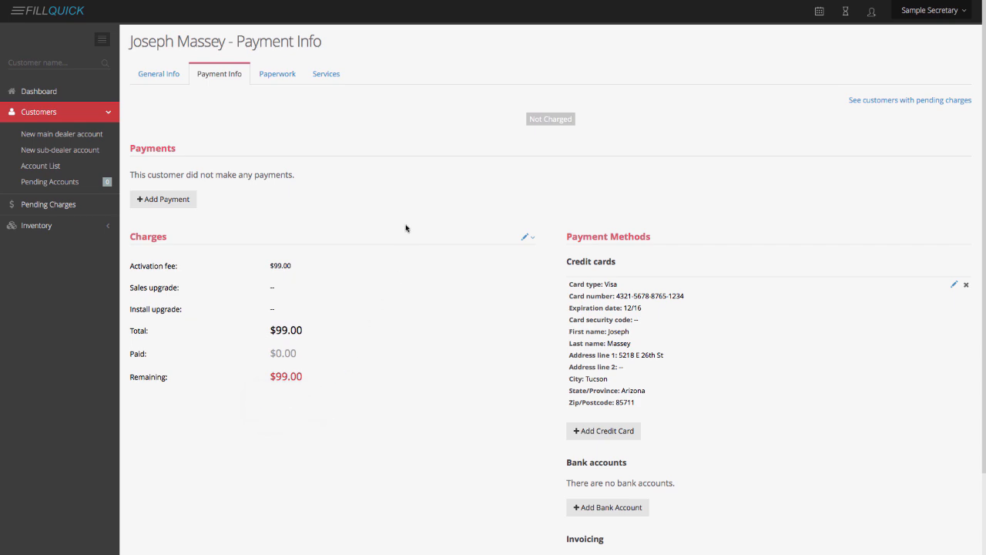
click(176, 207)
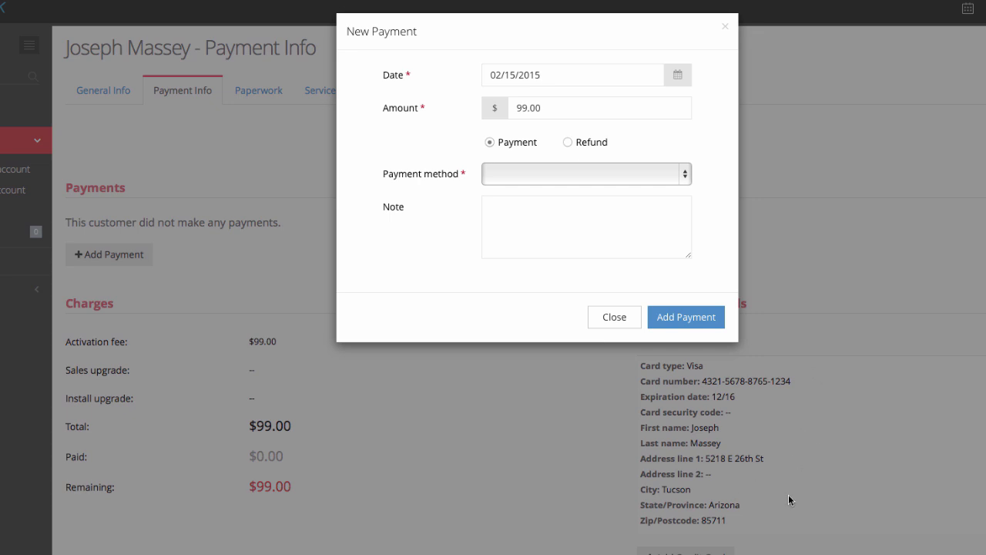
click(541, 176)
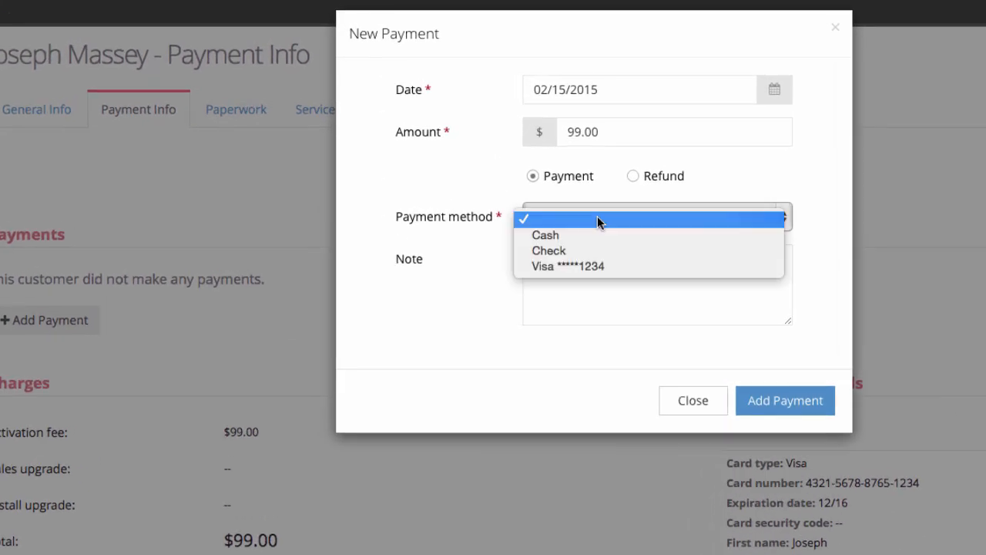
click(577, 266)
click(583, 296)
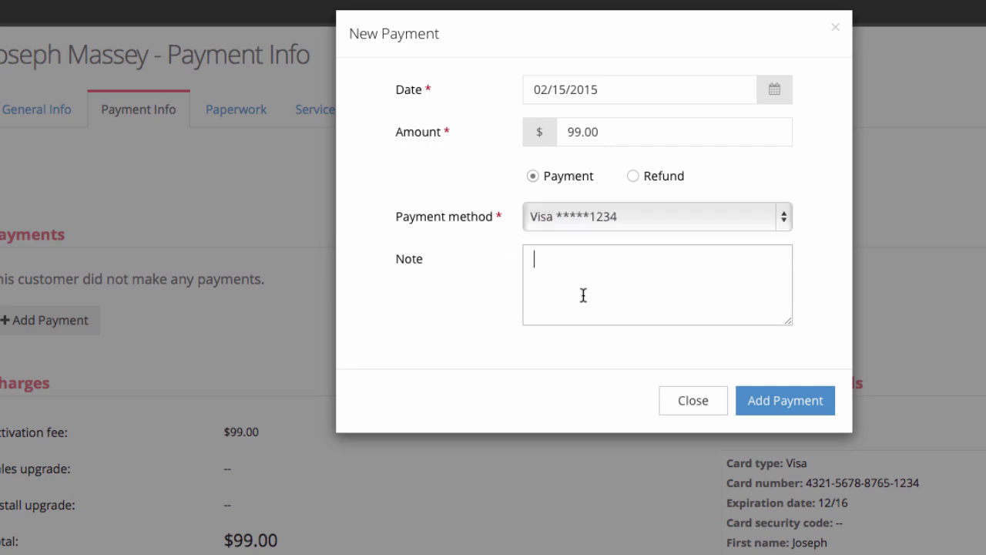
text(Completed)
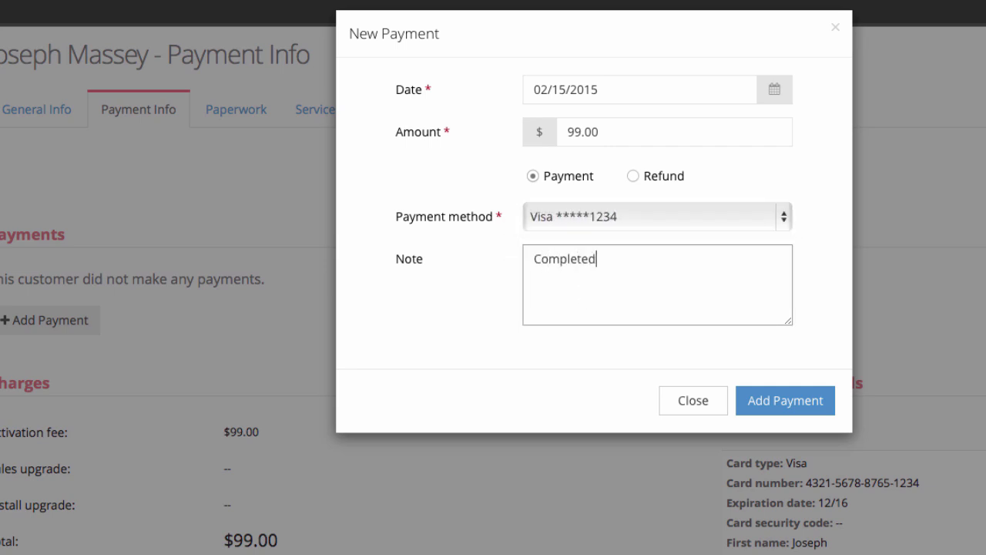
click(785, 402)
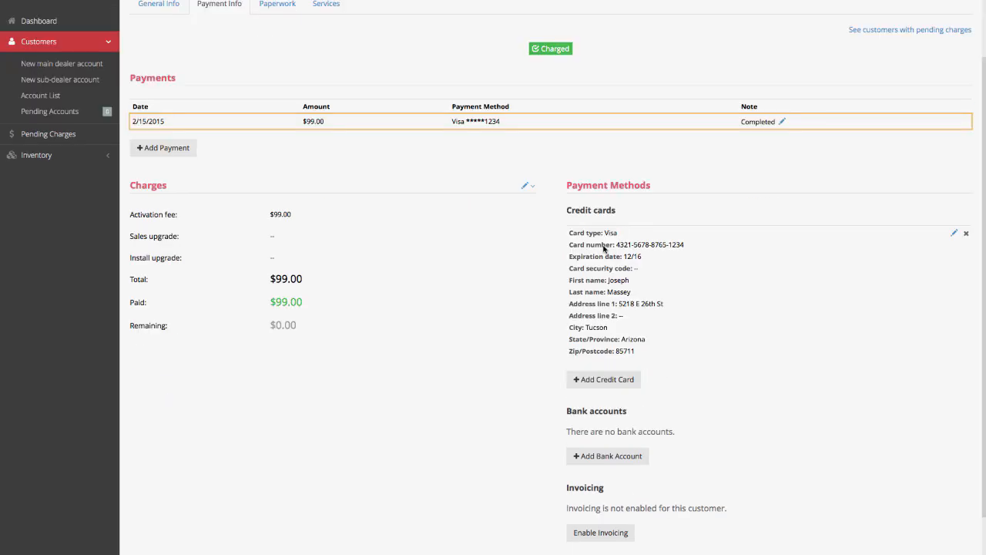
scroll(522, 223, up, 2)
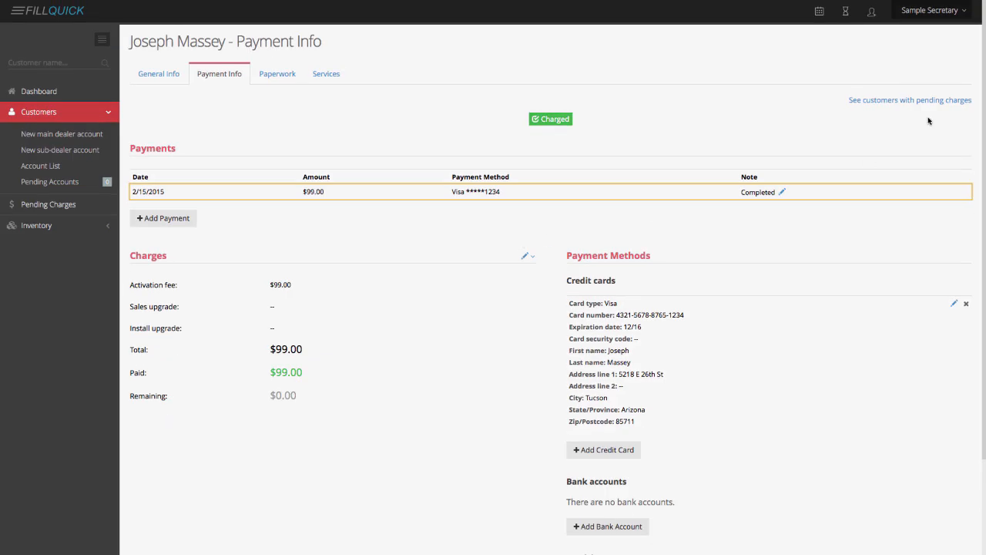
click(919, 103)
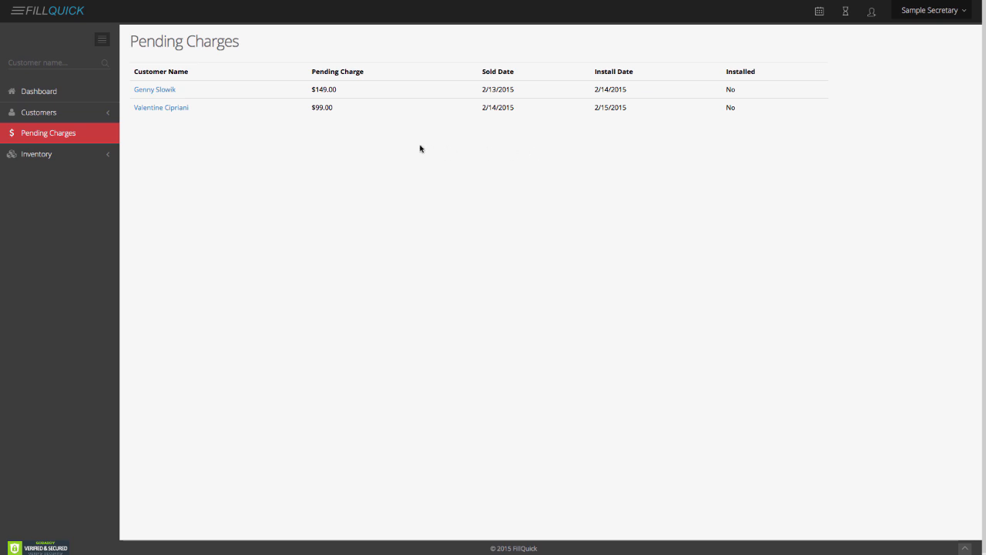
Add a Visa payment noted 'confirmed' for the $149.00 customer, then reopen their payment info
click(151, 108)
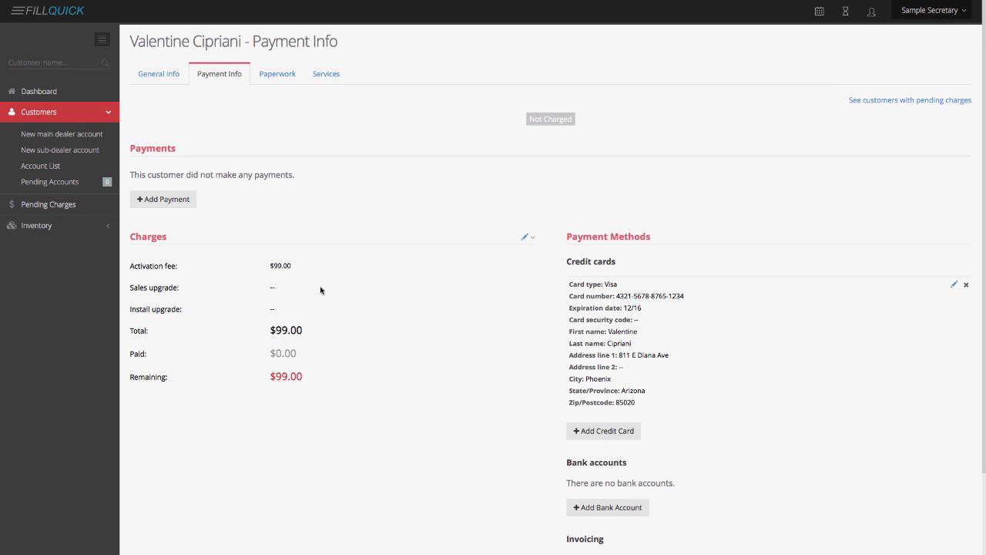
click(179, 204)
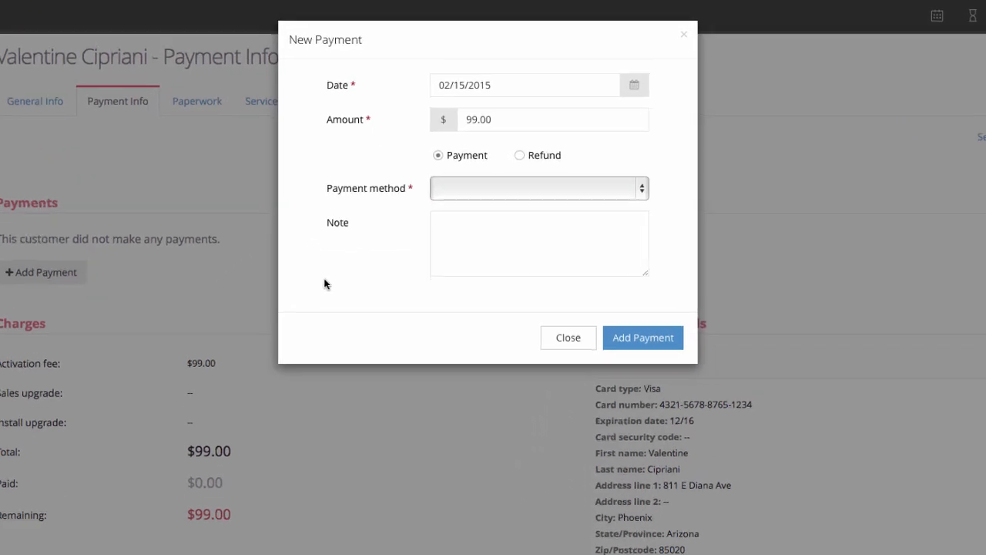
click(474, 138)
click(462, 250)
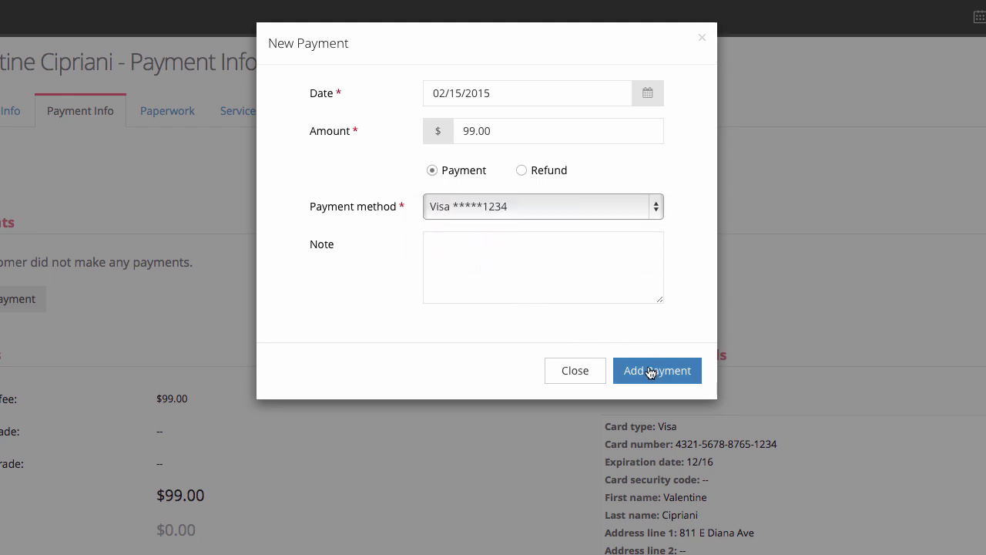
click(524, 261)
text(confir)
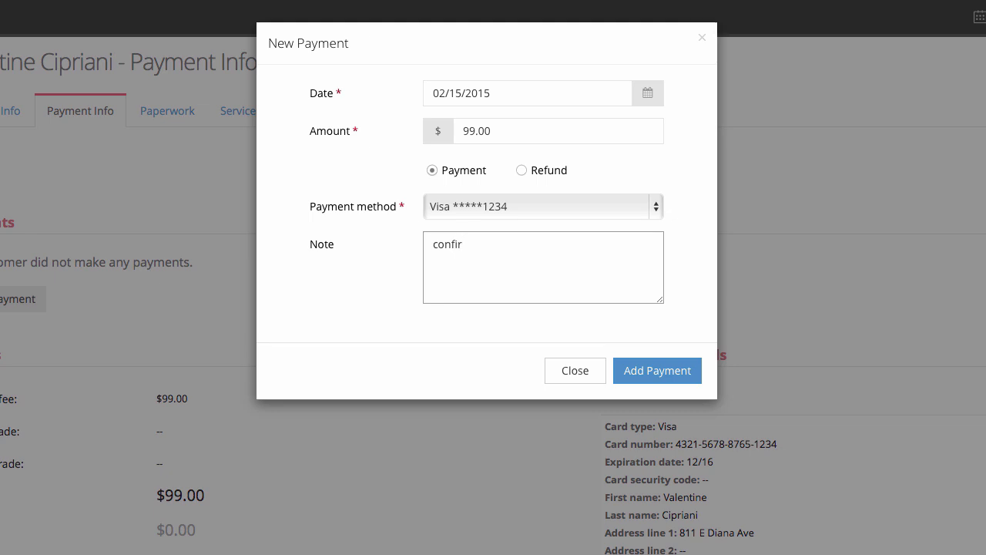
text(med)
click(642, 372)
click(886, 106)
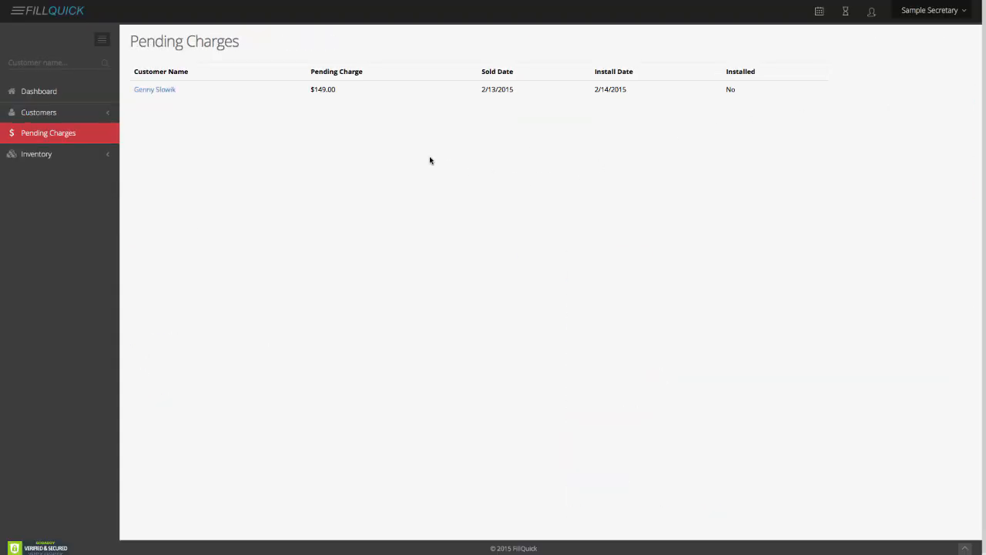
click(154, 91)
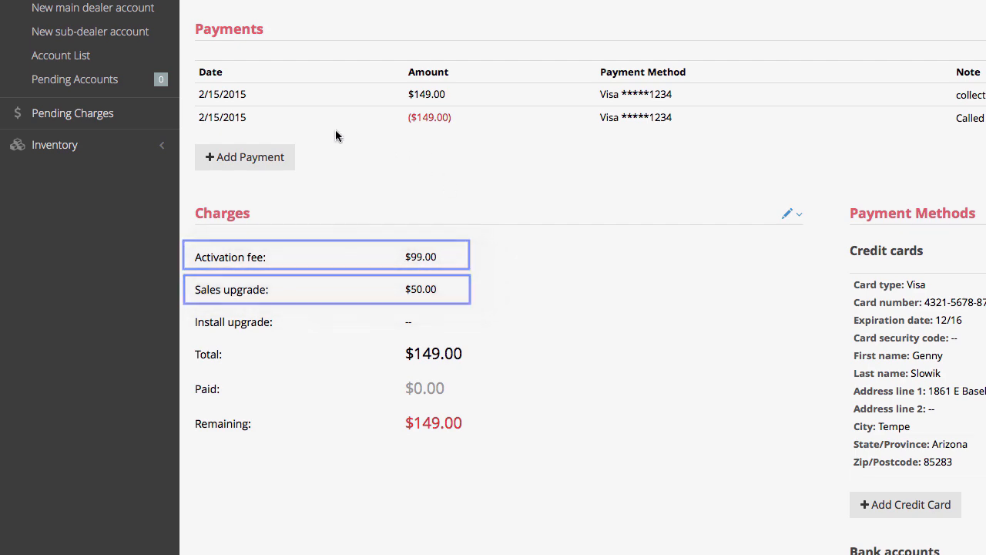
Add a $149.00 Visa payment noted 'Paid and collected', then check pending charges
click(264, 158)
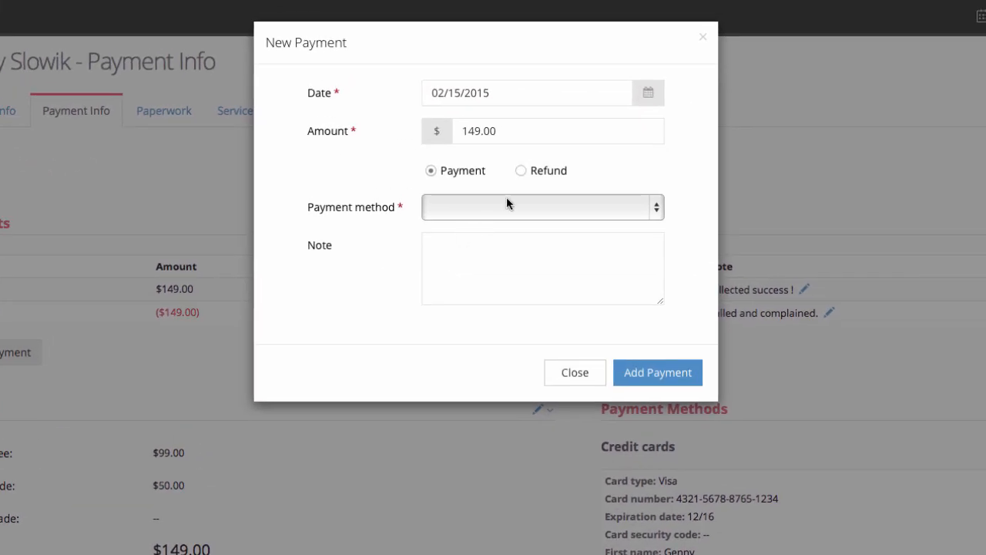
click(539, 177)
click(518, 225)
click(502, 275)
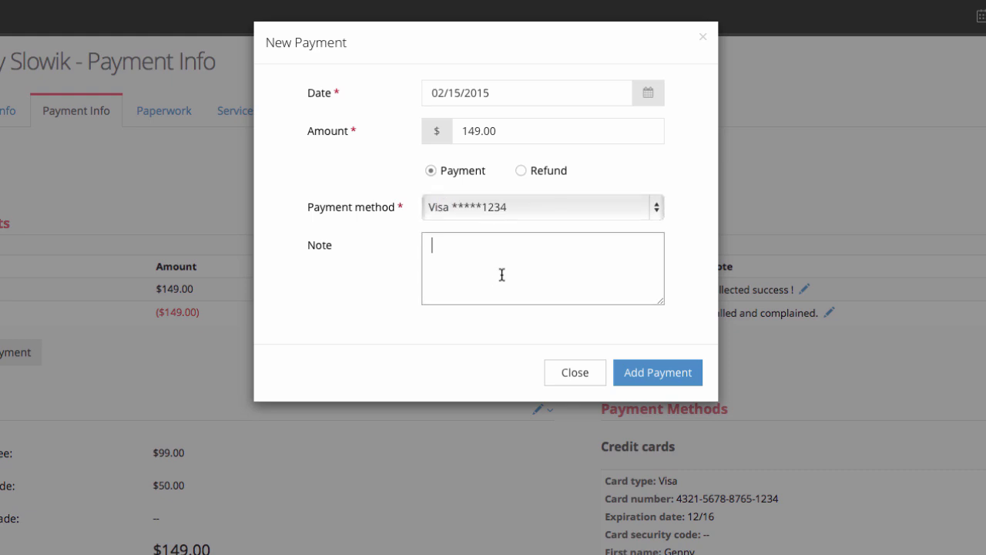
text(Paid and collected)
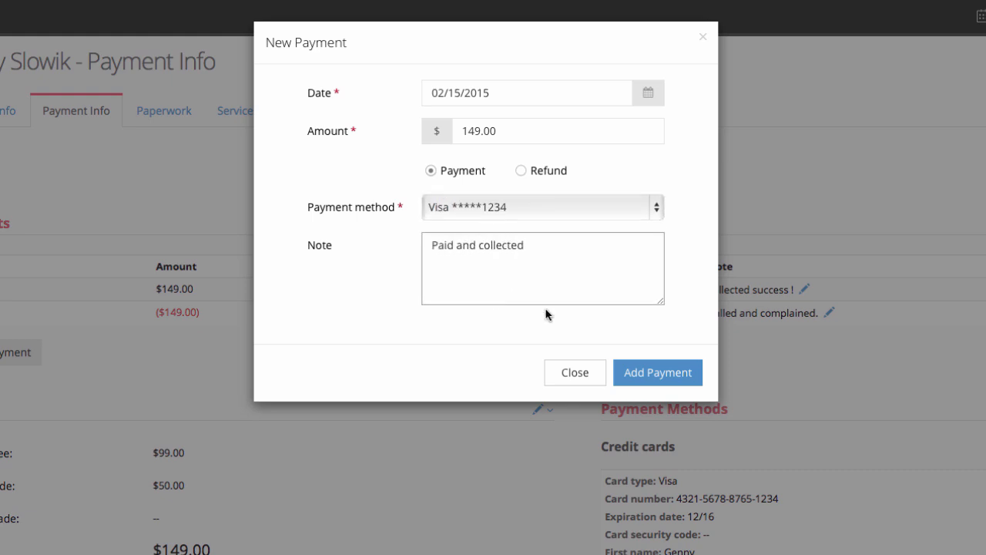
click(645, 370)
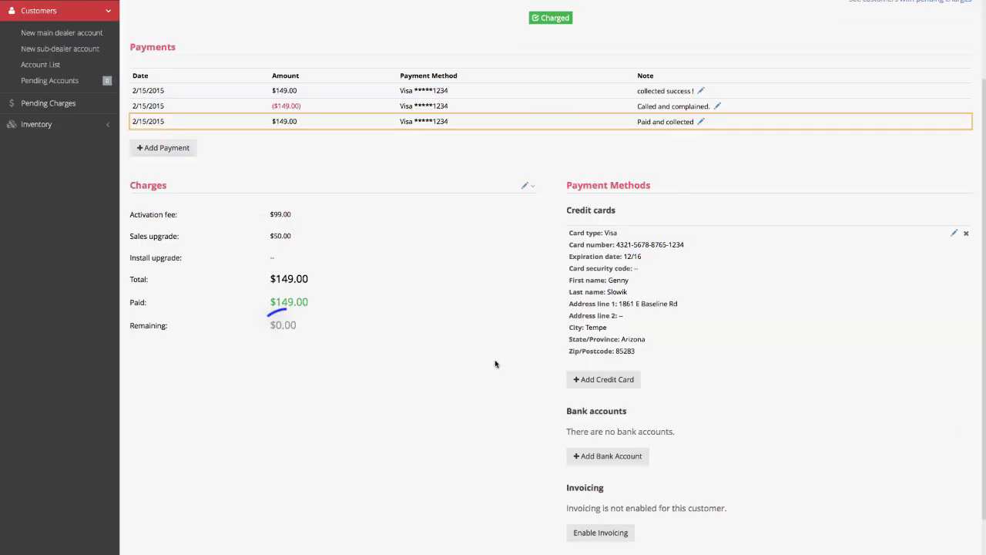
scroll(334, 348, up, 3)
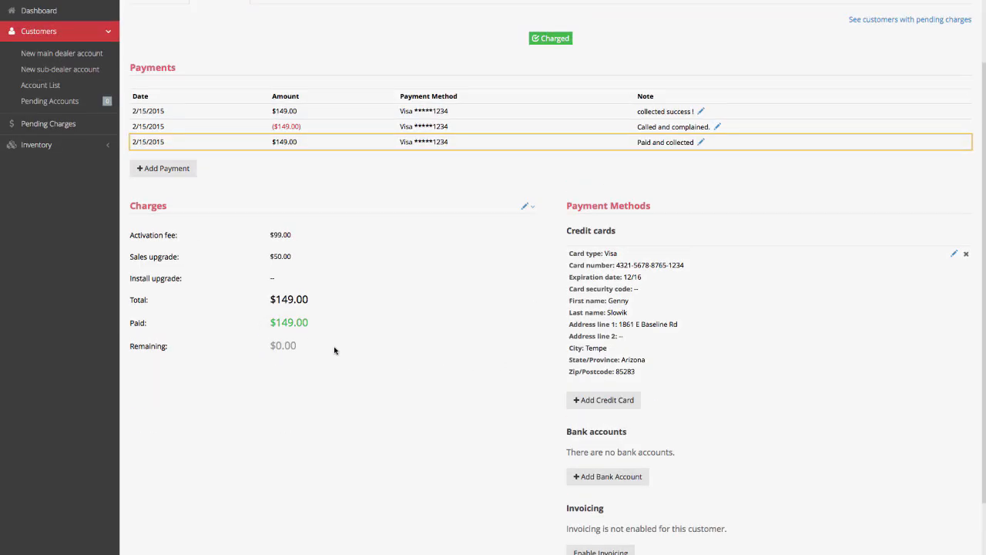
click(951, 100)
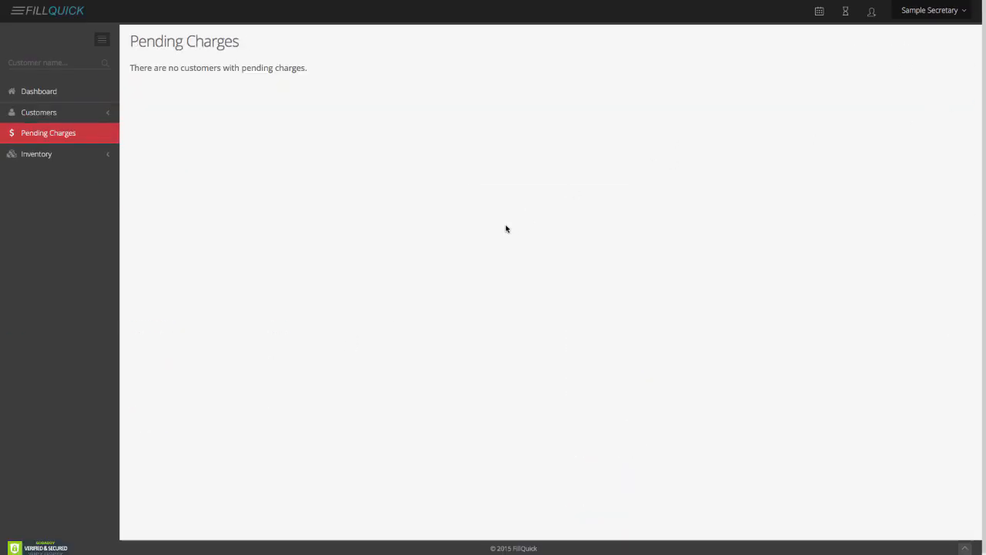
Sign in as the technician and start finalizing the late 2/15/2015 Phoenix wireless install
click(61, 94)
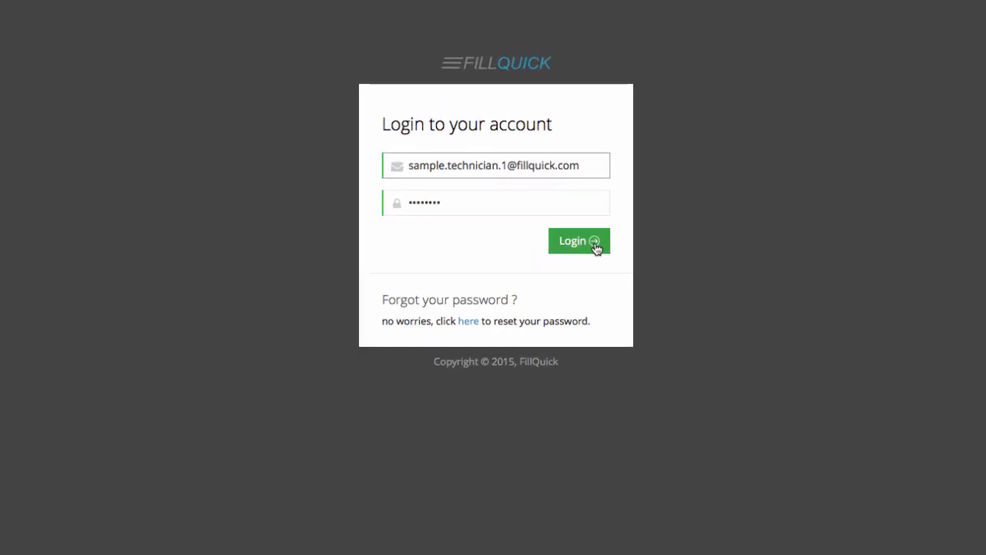
click(576, 201)
click(565, 178)
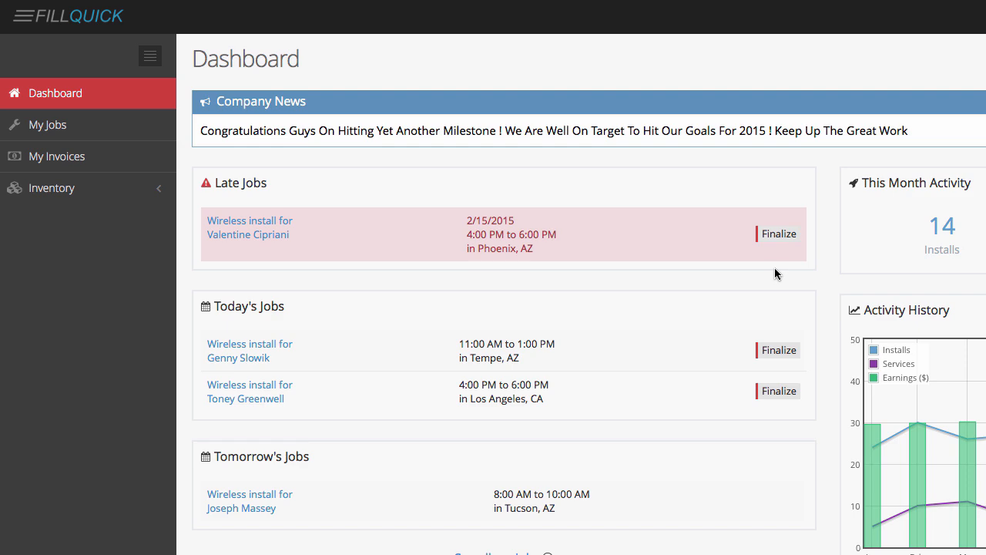
click(780, 232)
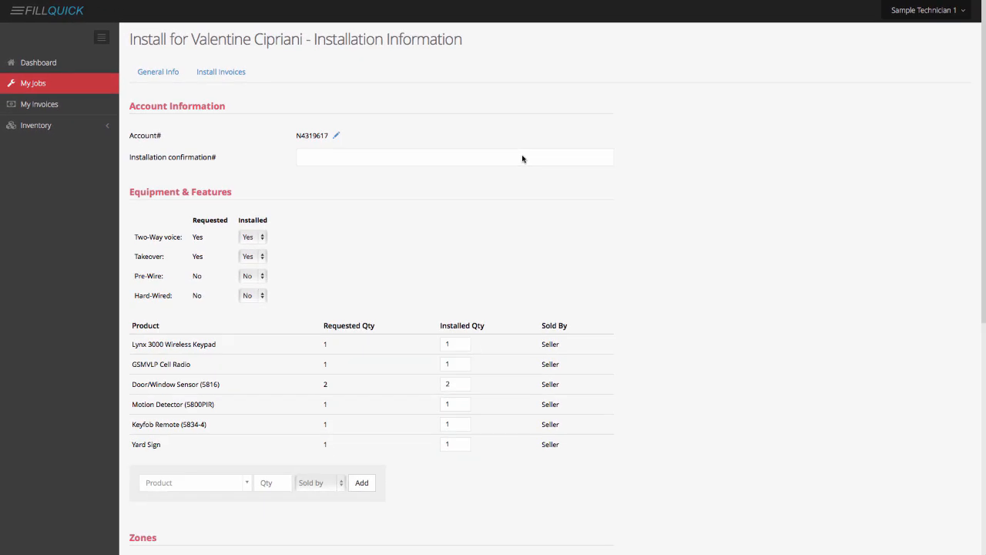
Enter the installation confirmation number, then scroll down to the product list
click(382, 155)
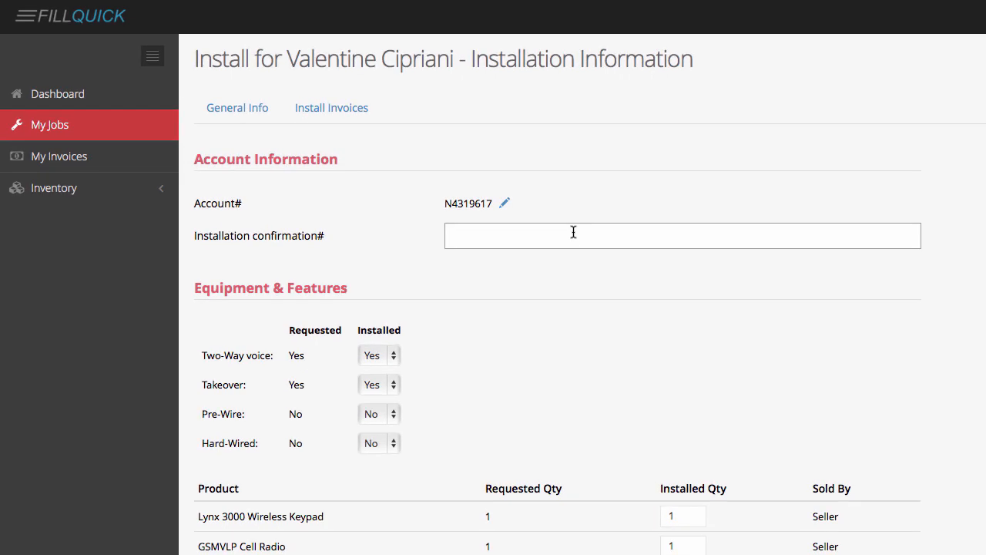
text(C34454B4545)
click(577, 331)
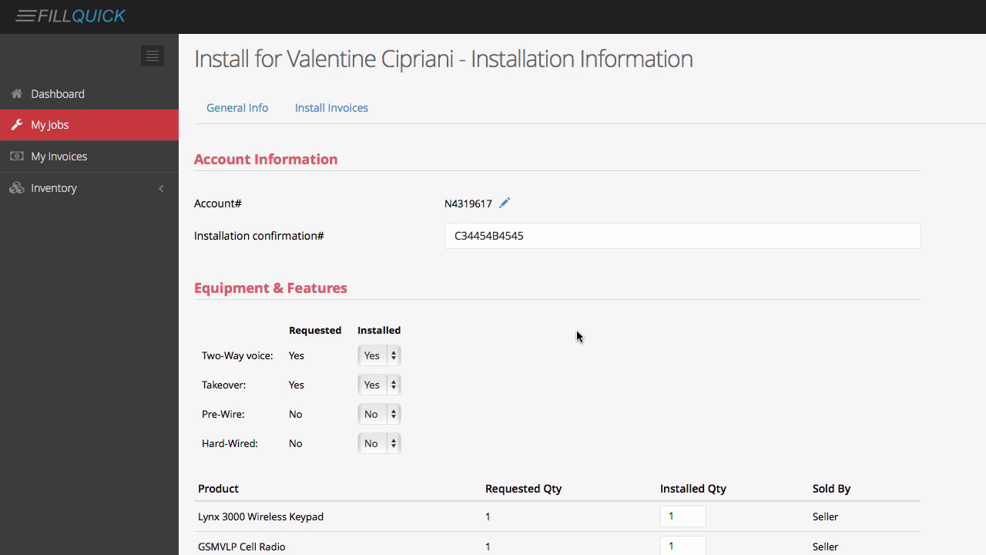
scroll(577, 336, down, 3)
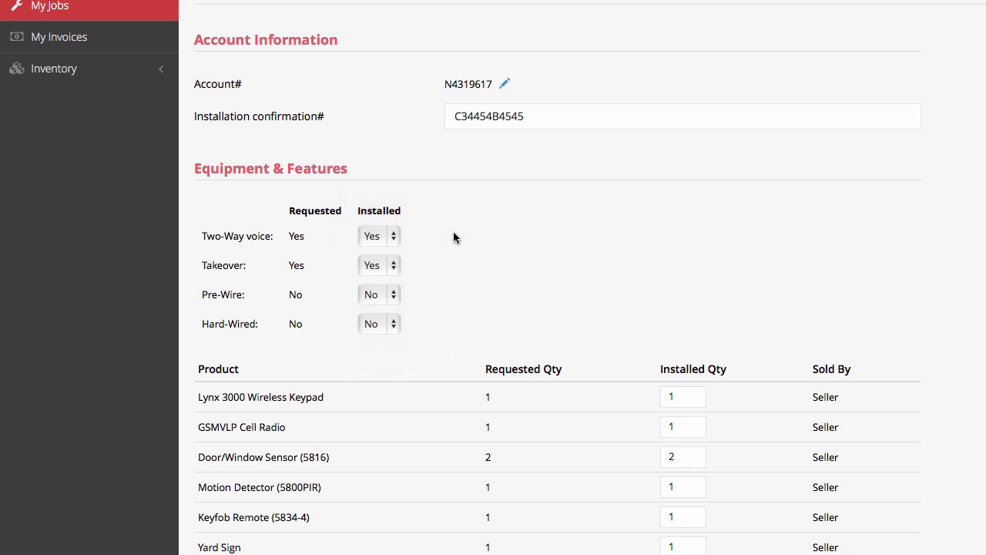
scroll(456, 267, down, 1)
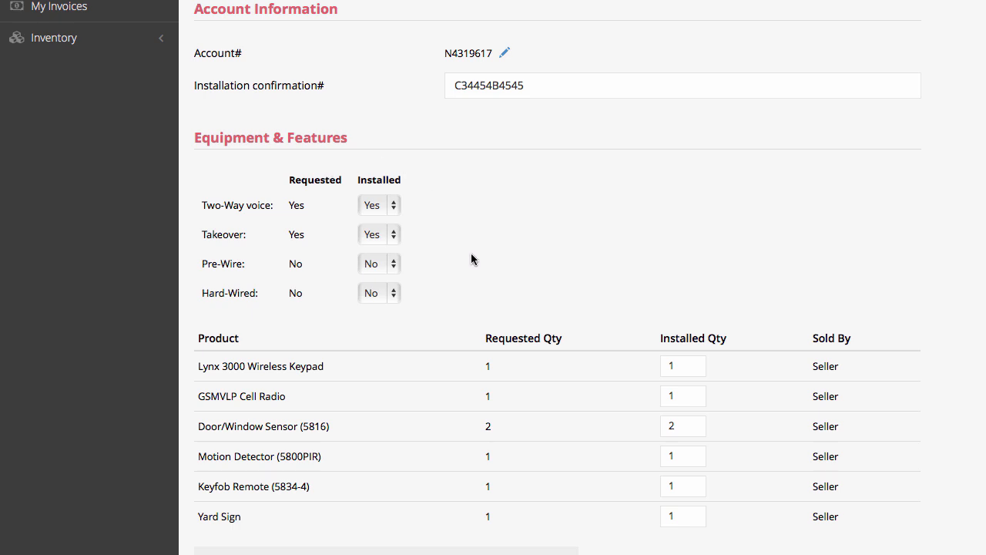
scroll(532, 267, down, 2)
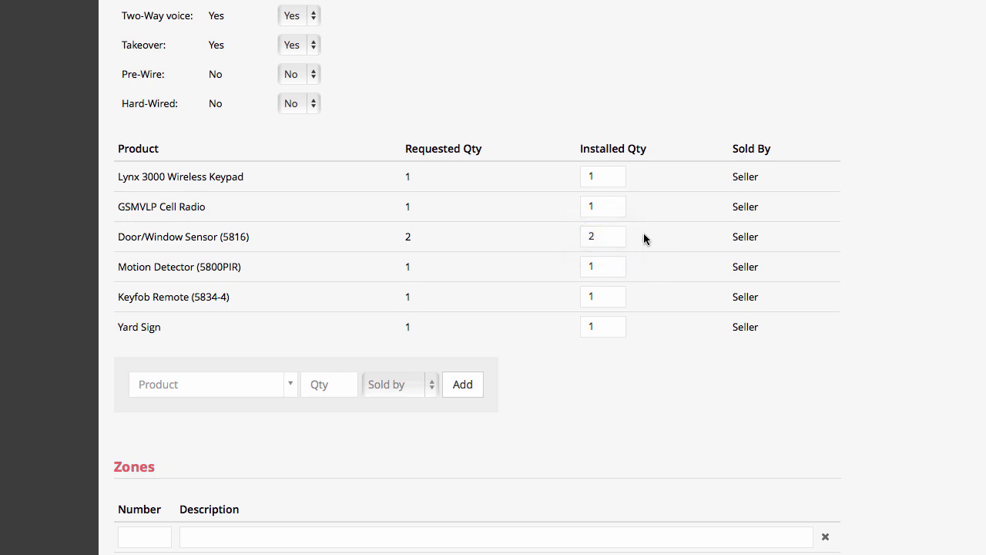
Change the Door/Window Sensor (5816) installed quantity from 2 to 3
click(609, 238)
key(BackSpace)
text(3)
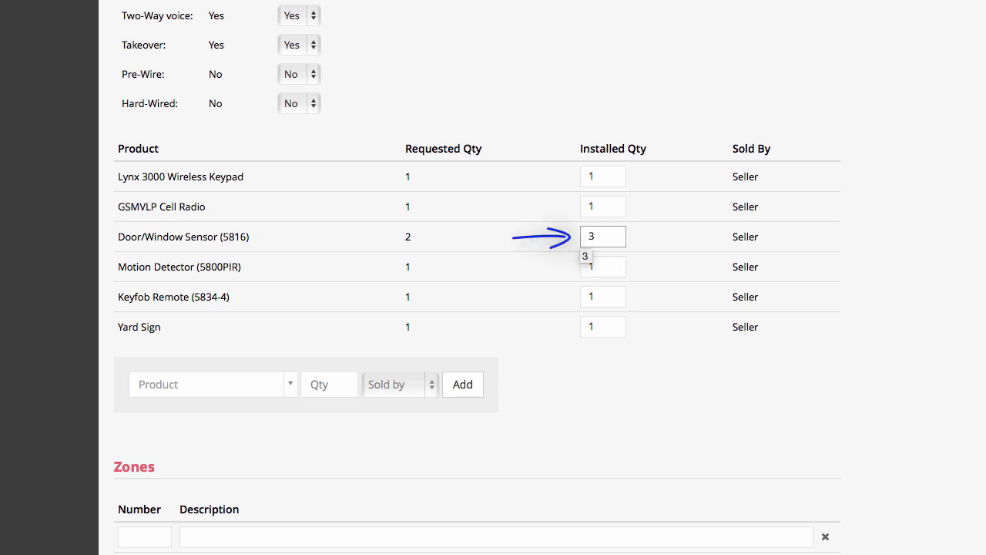
click(651, 234)
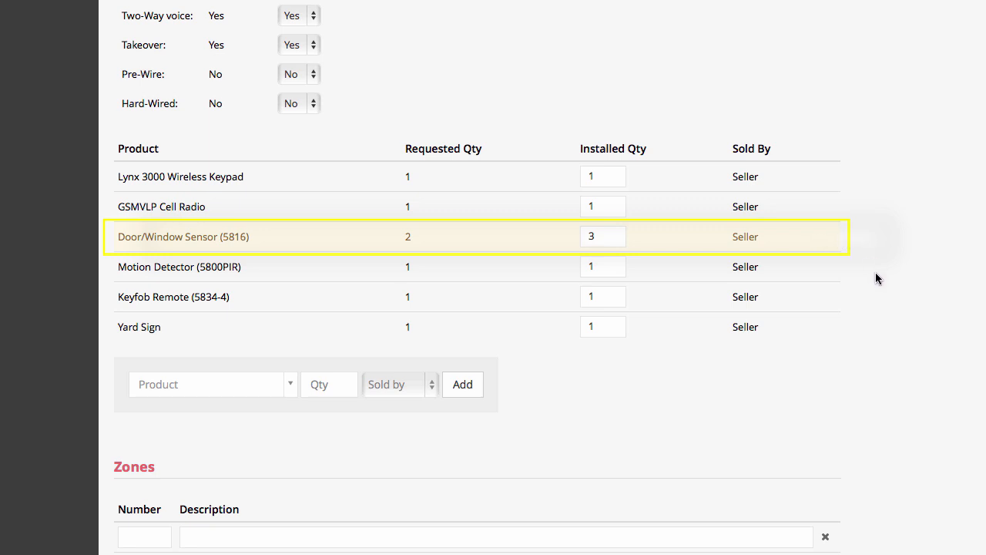
scroll(875, 279, down, 3)
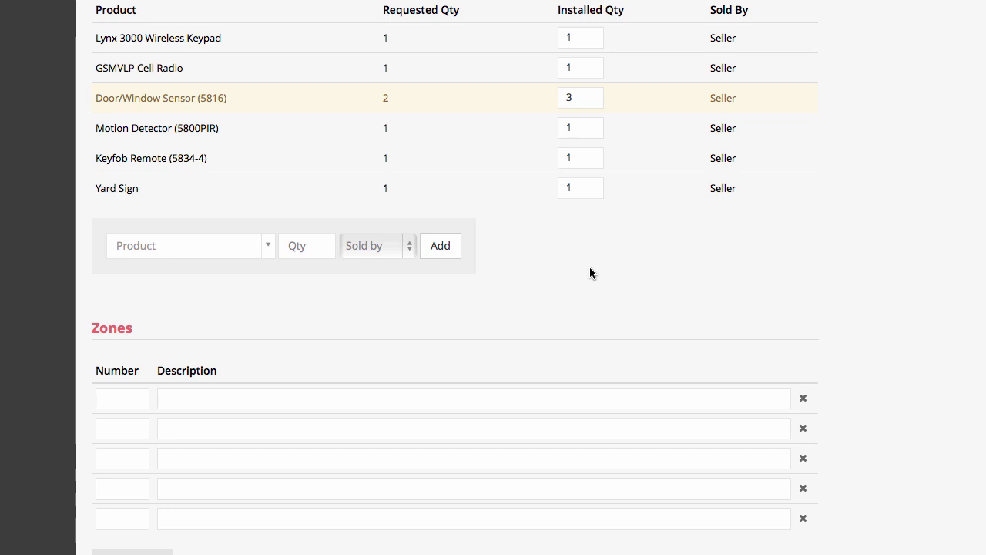
Add a Motion Detector (5800PIR) product line with quantity 1, sold by Technician
click(229, 248)
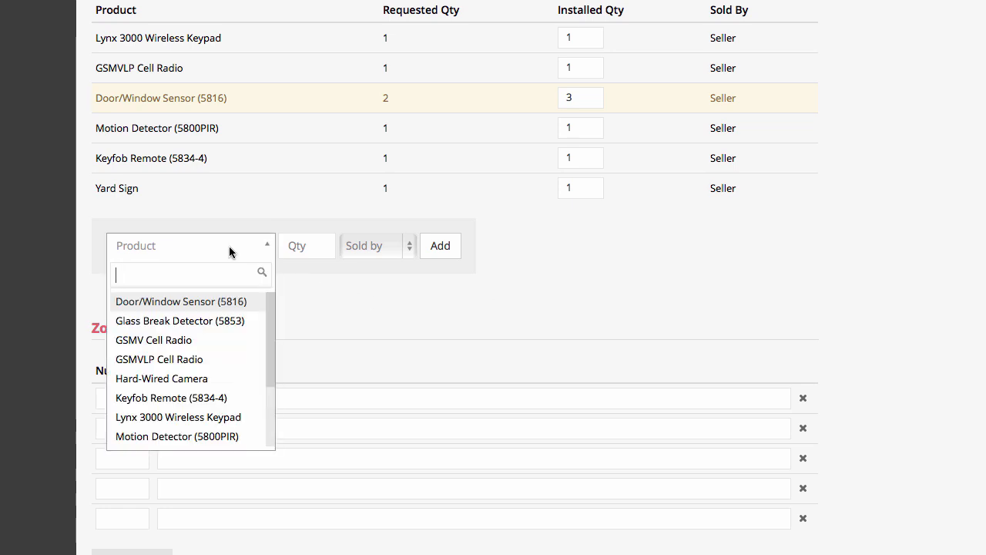
text(motion)
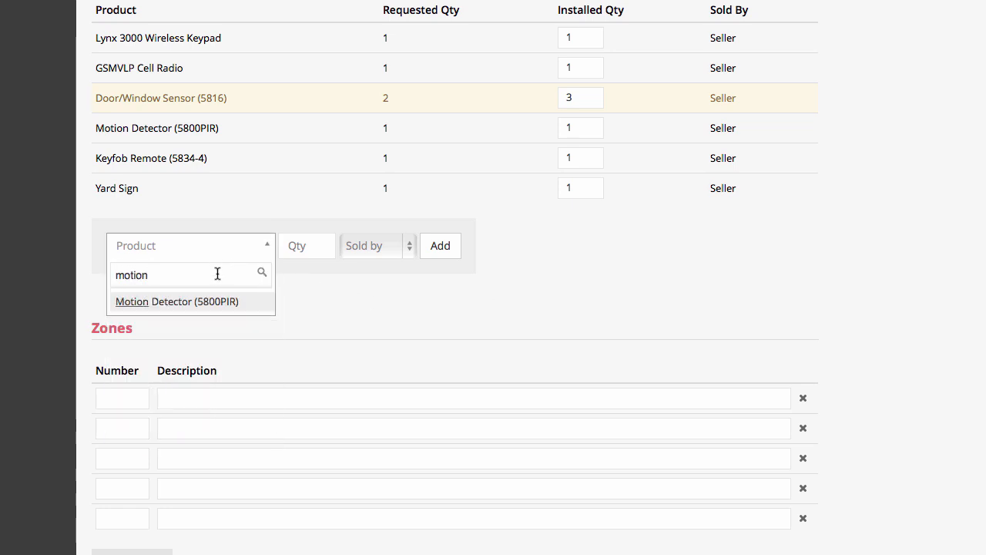
click(183, 301)
click(300, 246)
text(1)
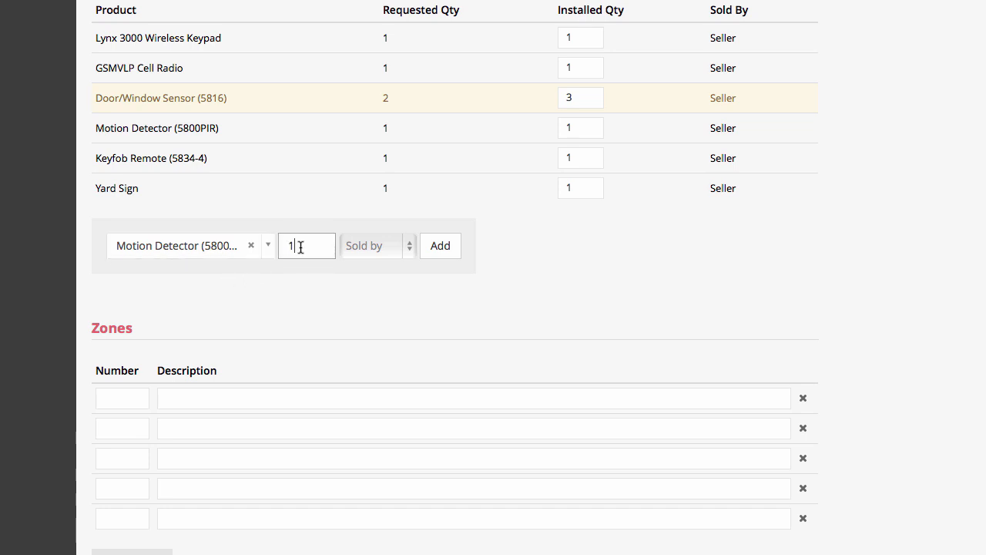
click(376, 248)
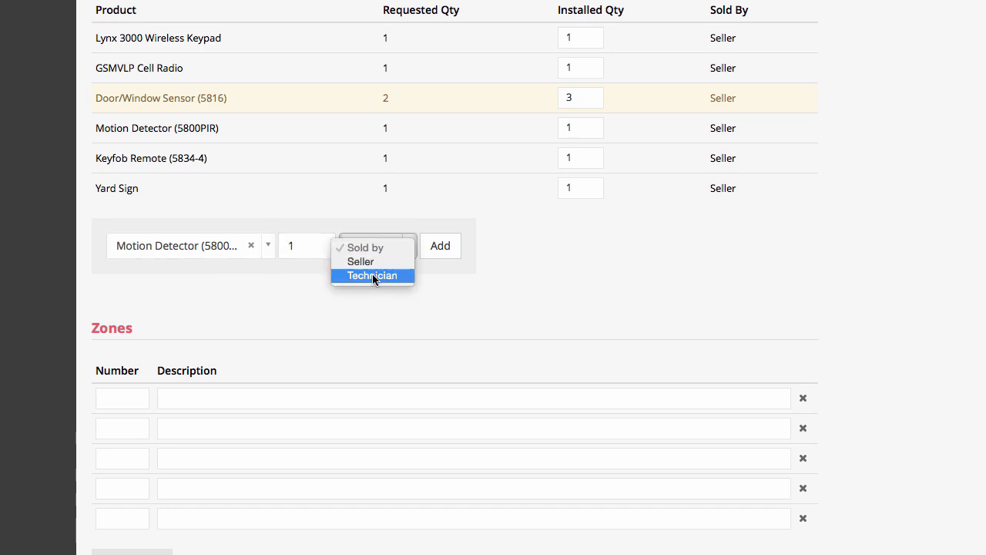
click(373, 276)
click(440, 252)
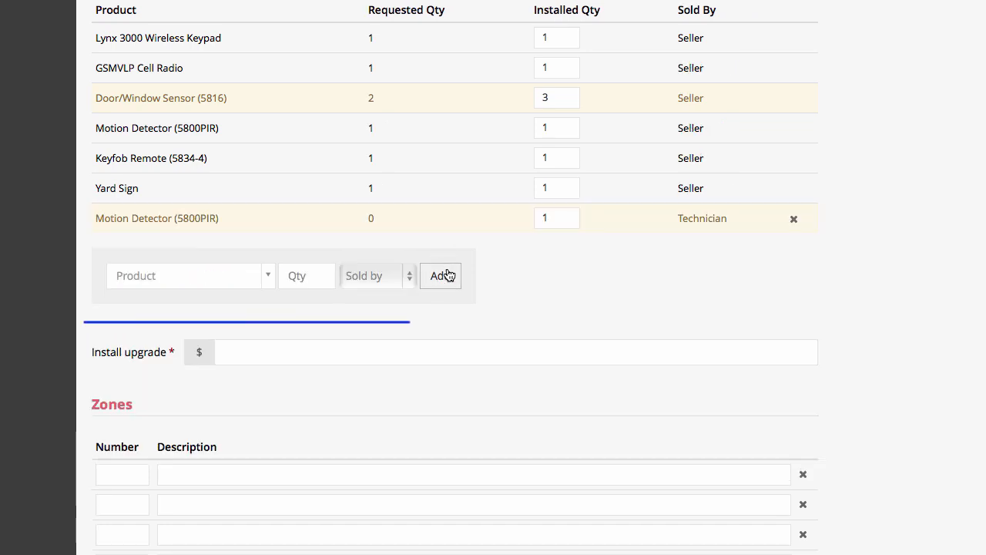
click(284, 357)
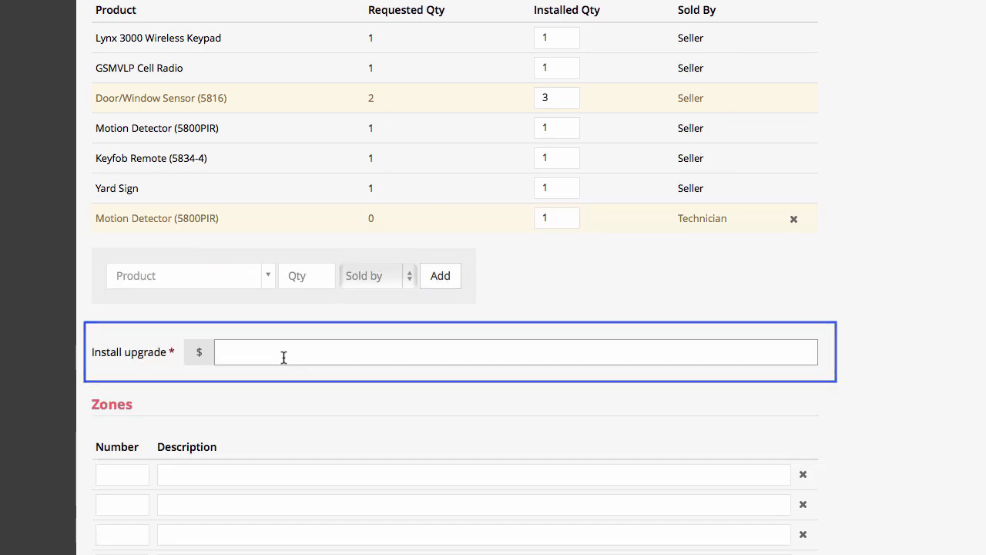
Enter a $120.00 install upgrade amount
text(120)
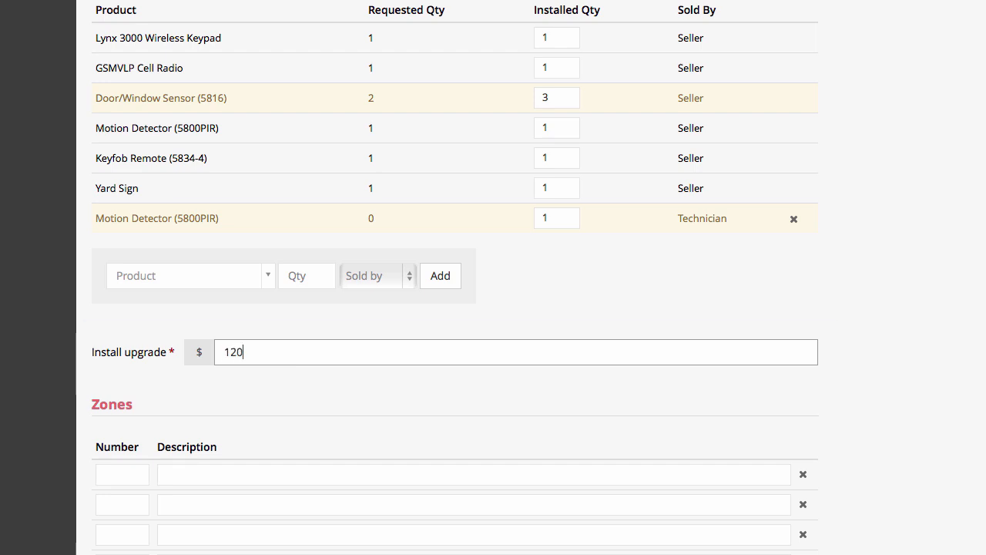
text(.00)
click(121, 475)
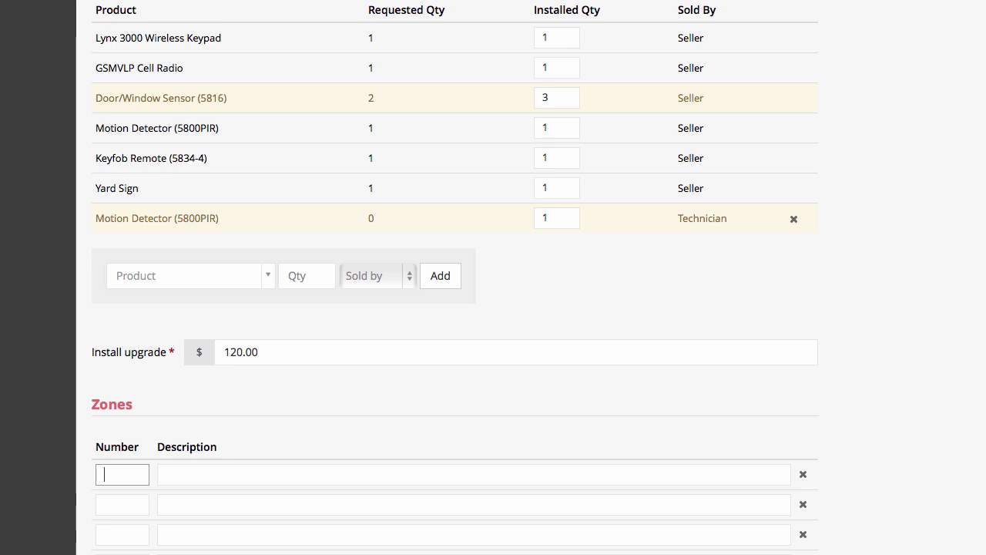
scroll(455, 346, down, 2)
scroll(454, 278, down, 1)
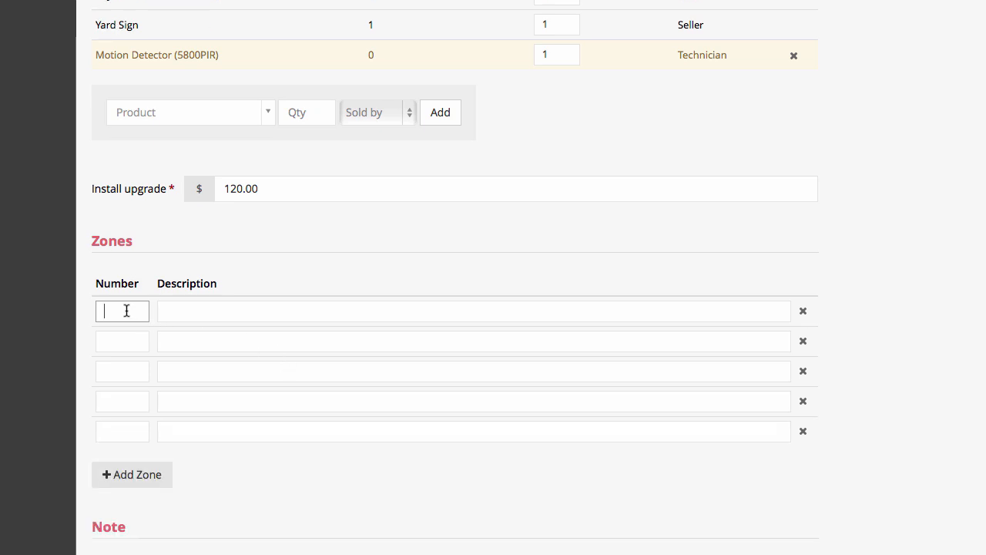
Enter zones 001 Front Door, 002 Back Door, 003 Garage Door and 004 Motion Detector
text(001)
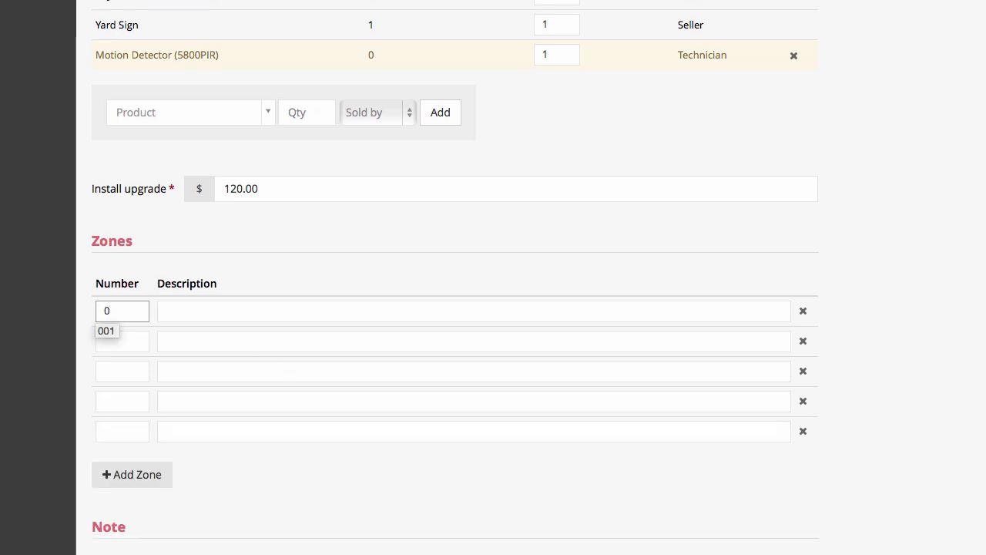
key(Tab)
text(Front Door)
key(Tab)
text(002)
key(Tab)
text(Back Door)
key(Tab)
text(003	Garage Door)
key(Tab)
text(004)
key(Tab)
text(Motion Detector)
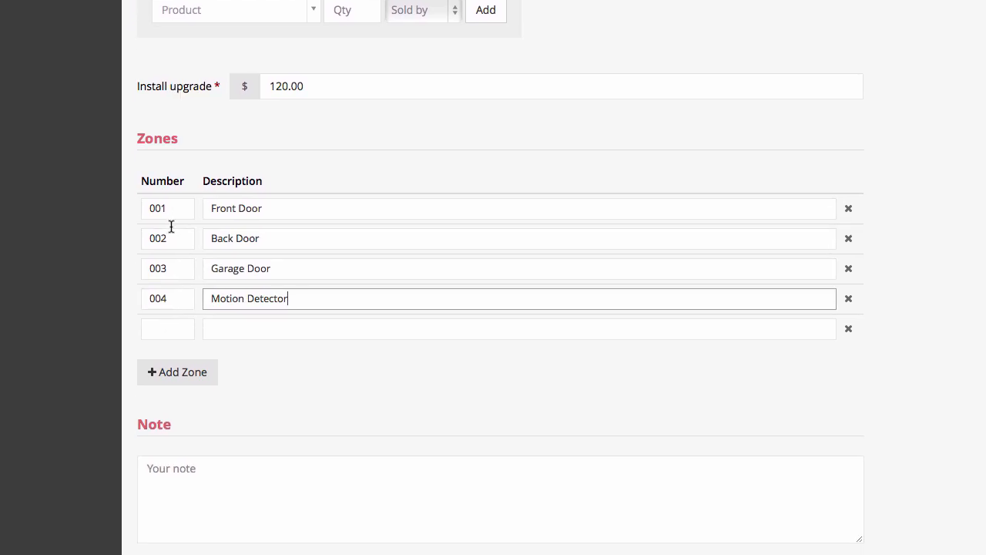
Remove the surplus empty zone rows, leaving a single blank row
click(120, 474)
click(171, 402)
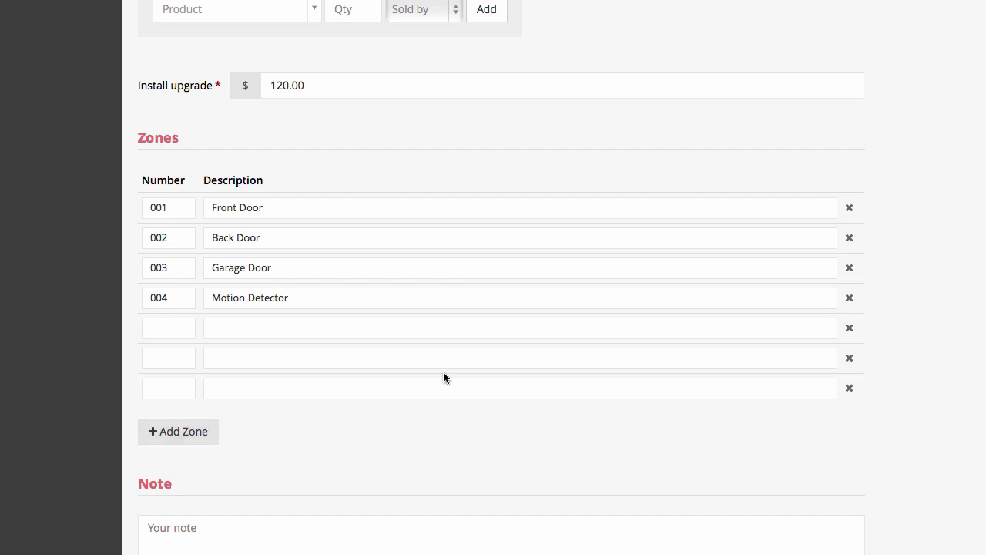
click(849, 389)
click(849, 358)
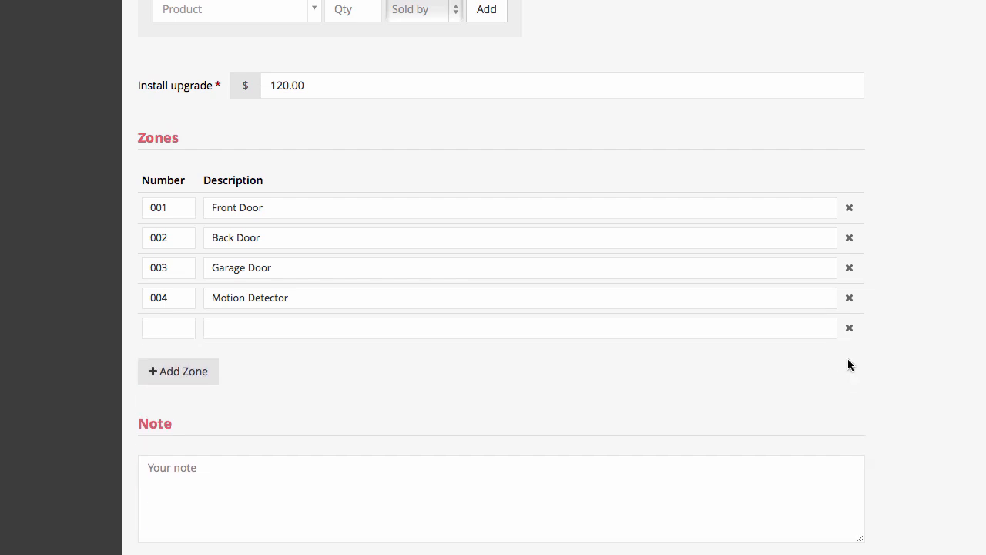
scroll(914, 379, down, 5)
click(442, 280)
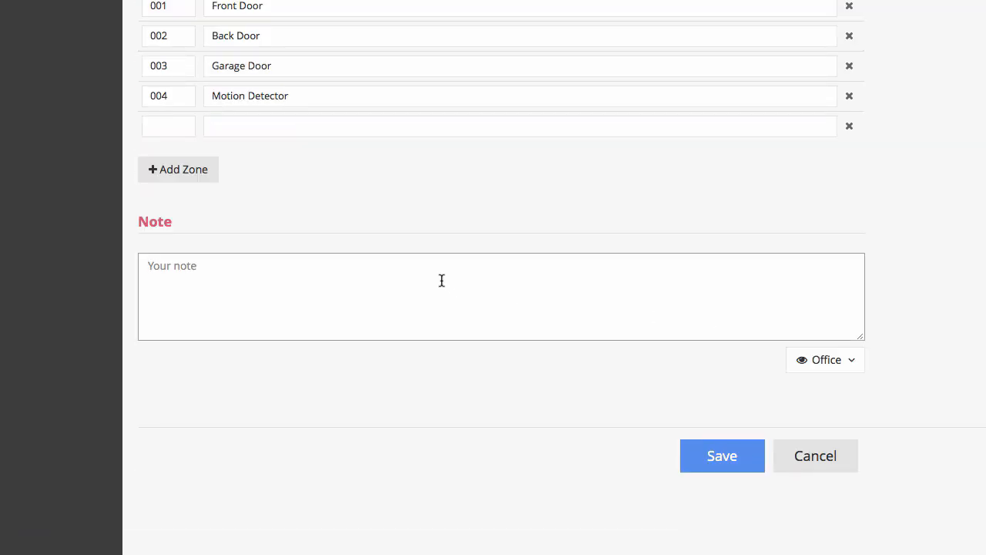
Add the Office-only note 'This customer was very happy with the install.' and save the install
text(This customer was very happy)
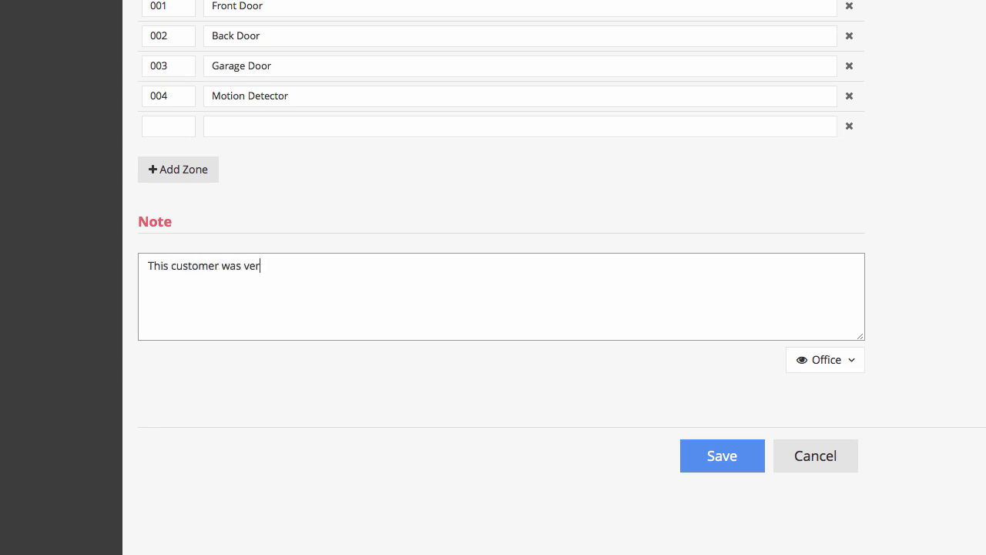
text(h the install.)
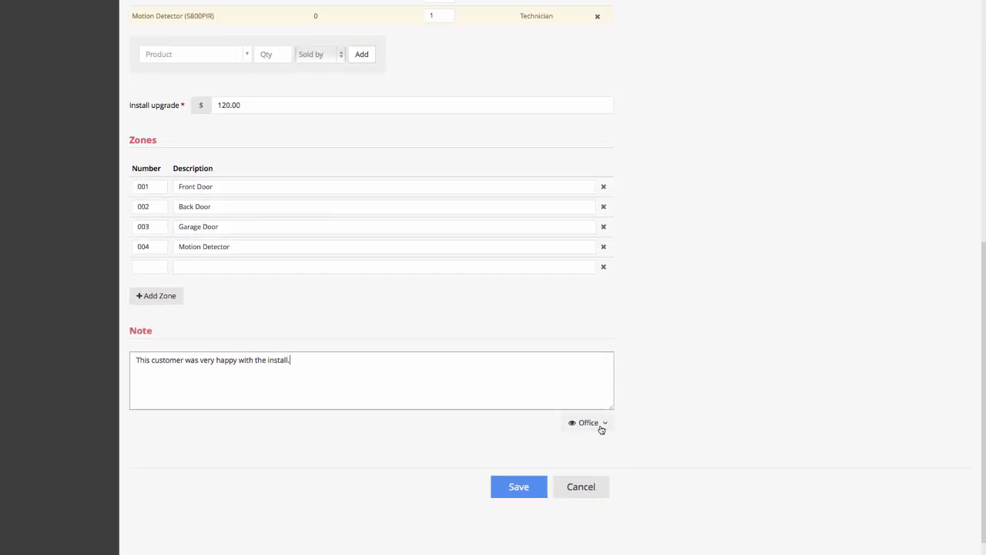
click(602, 425)
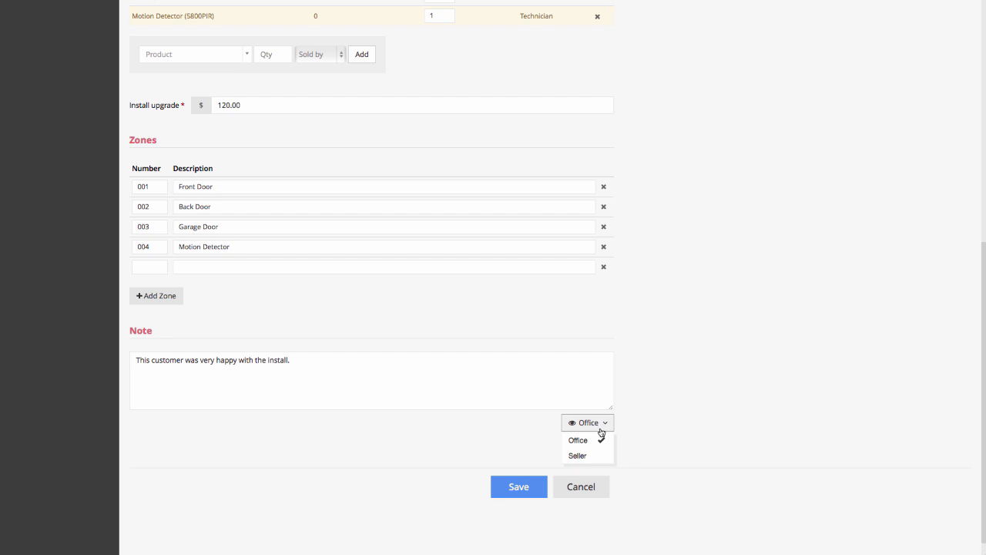
click(586, 458)
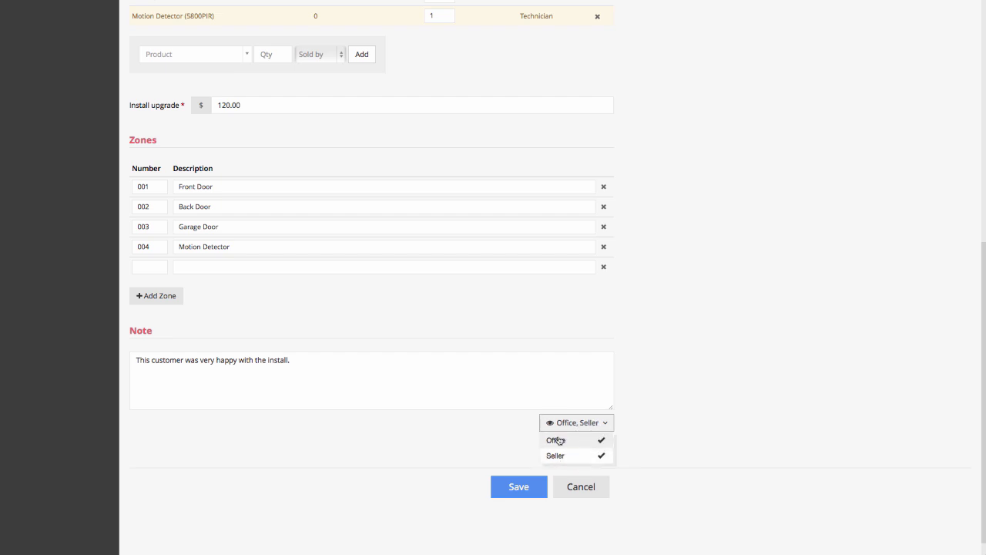
click(594, 458)
click(657, 436)
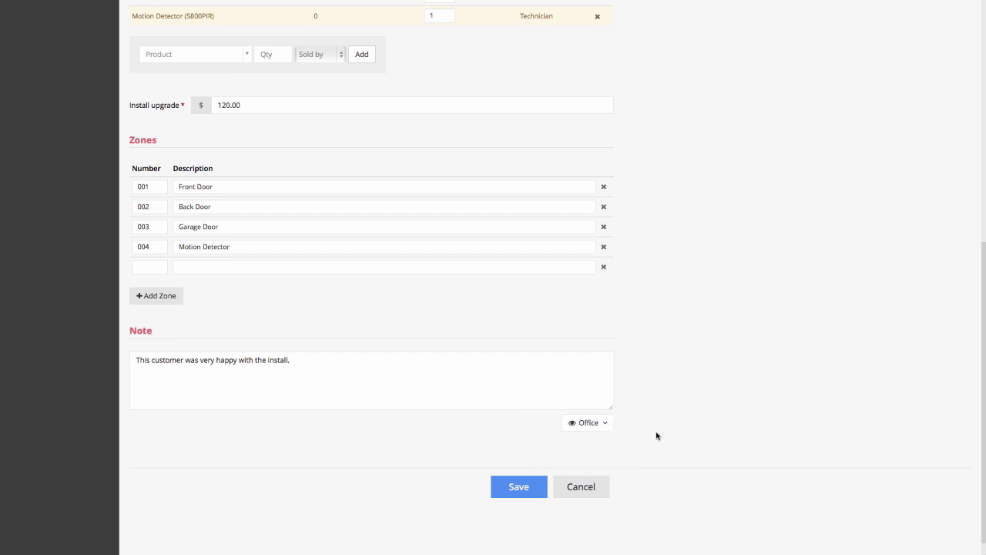
click(530, 487)
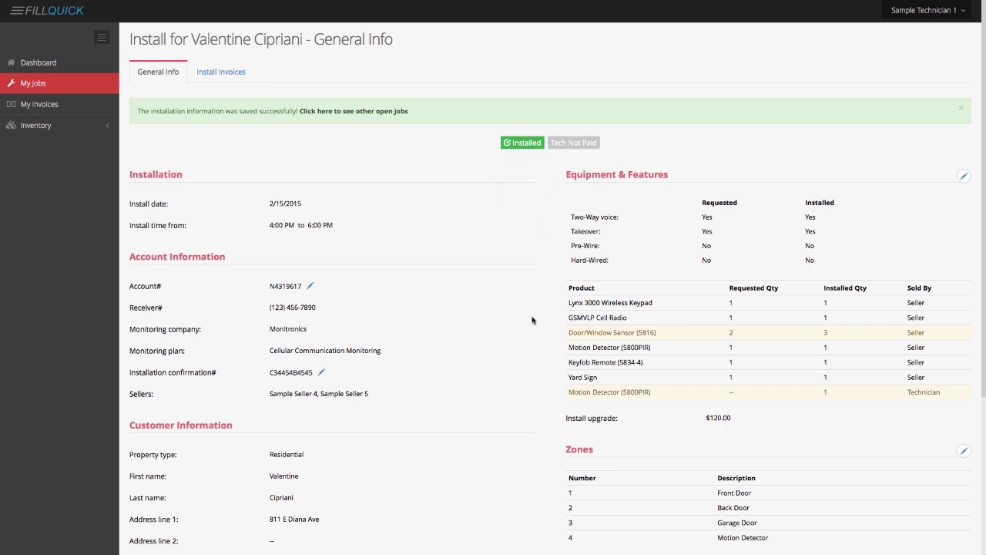
Scroll through the saved install's General Info details
scroll(532, 319, down, 2)
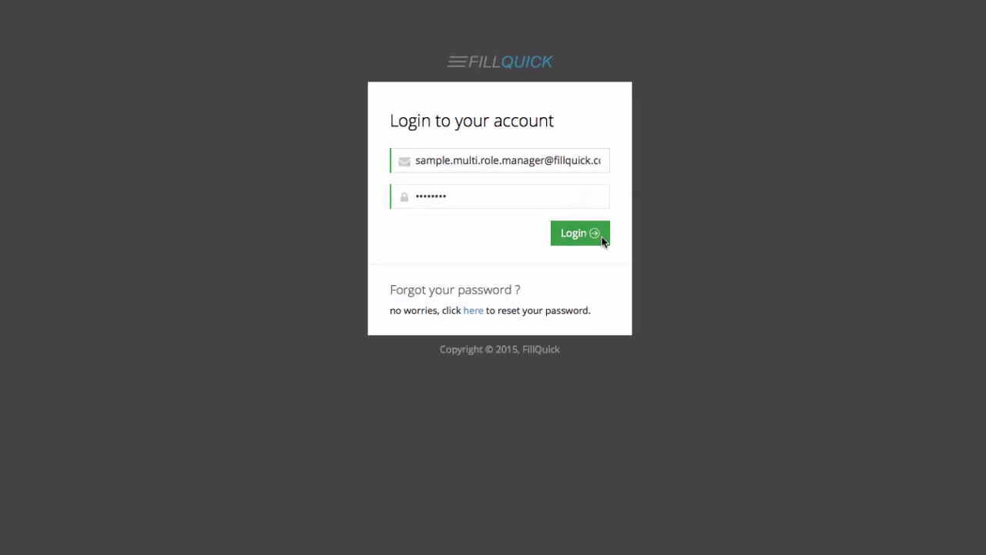
Sign in as the multi-role manager to reach the Dashboard
click(601, 237)
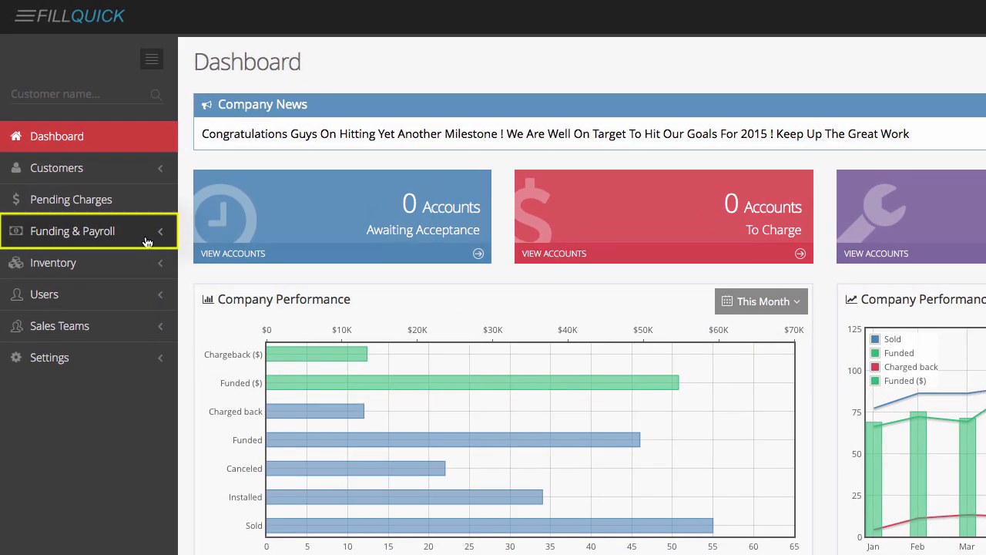
Open Technician Payroll under Funding & Payroll > Weekly Tasks
click(146, 242)
scroll(147, 242, down, 1)
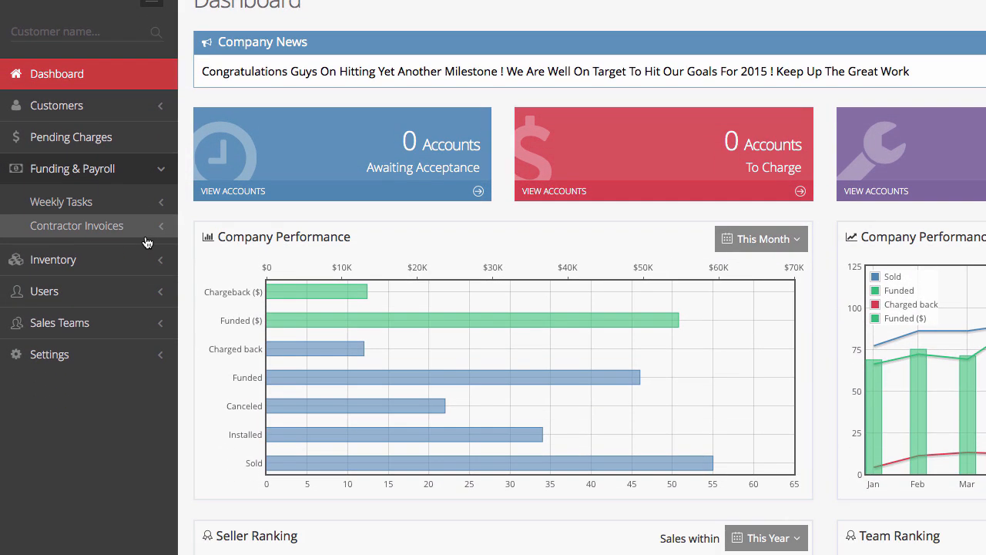
click(150, 204)
scroll(150, 206, down, 1)
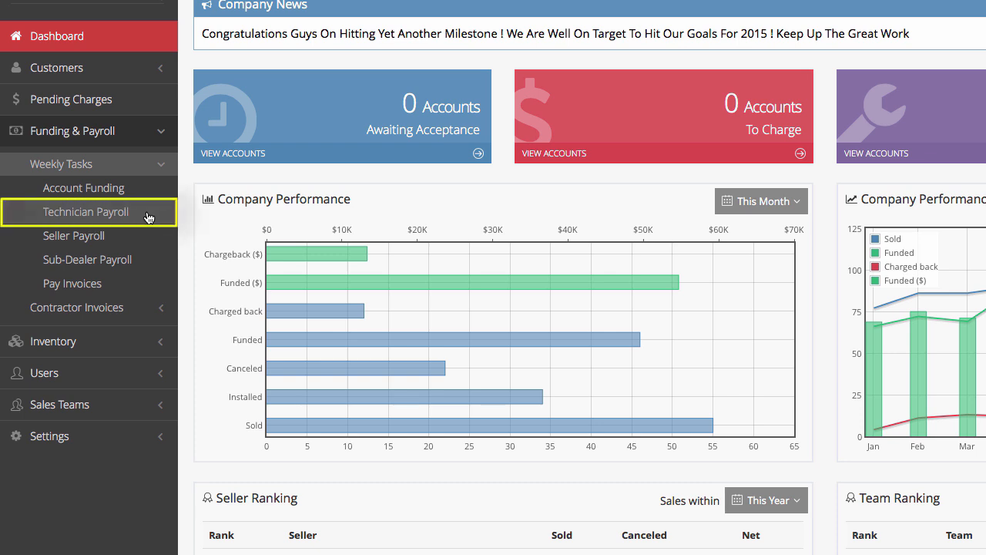
click(149, 218)
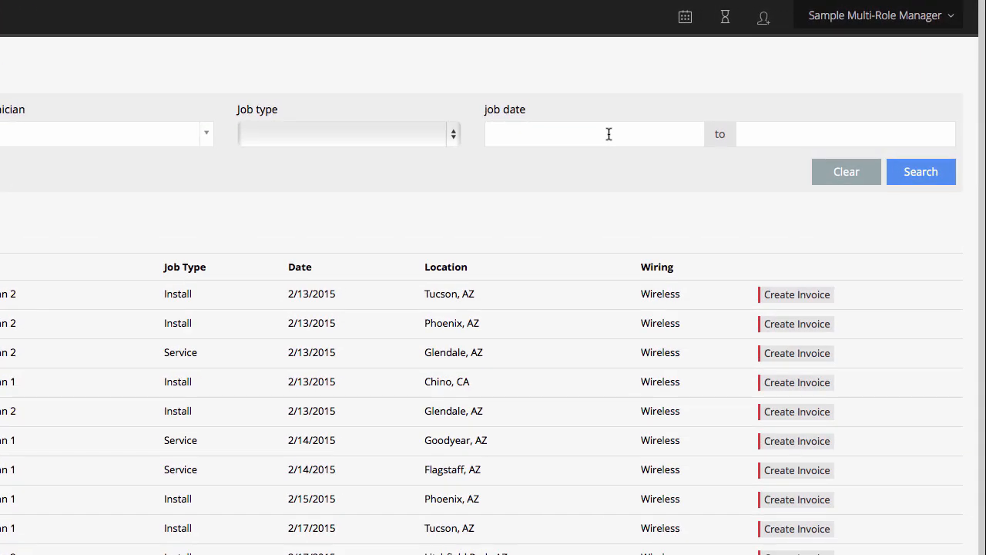
Filter jobs by job date from 02/06/2015 to 02/13/2015 and search
click(735, 89)
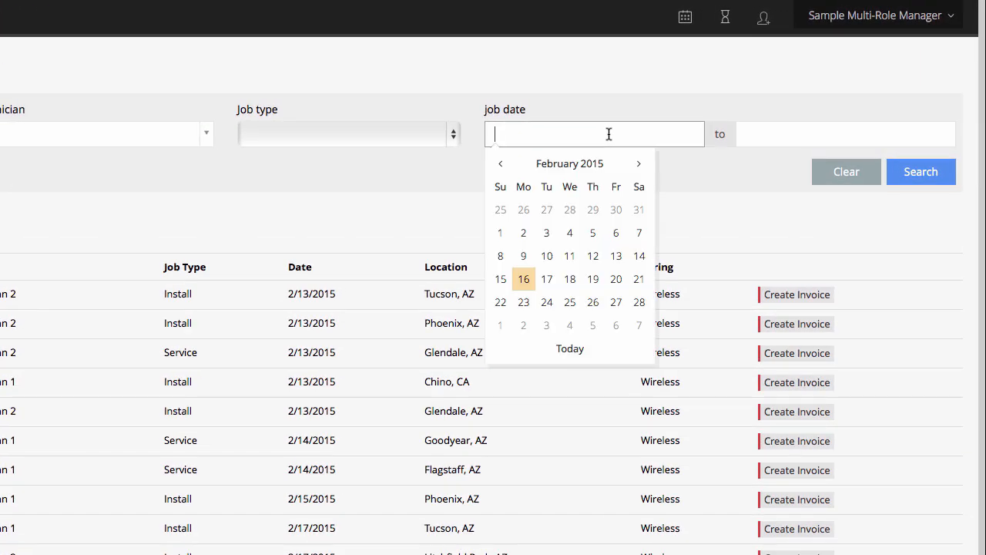
click(616, 240)
click(771, 136)
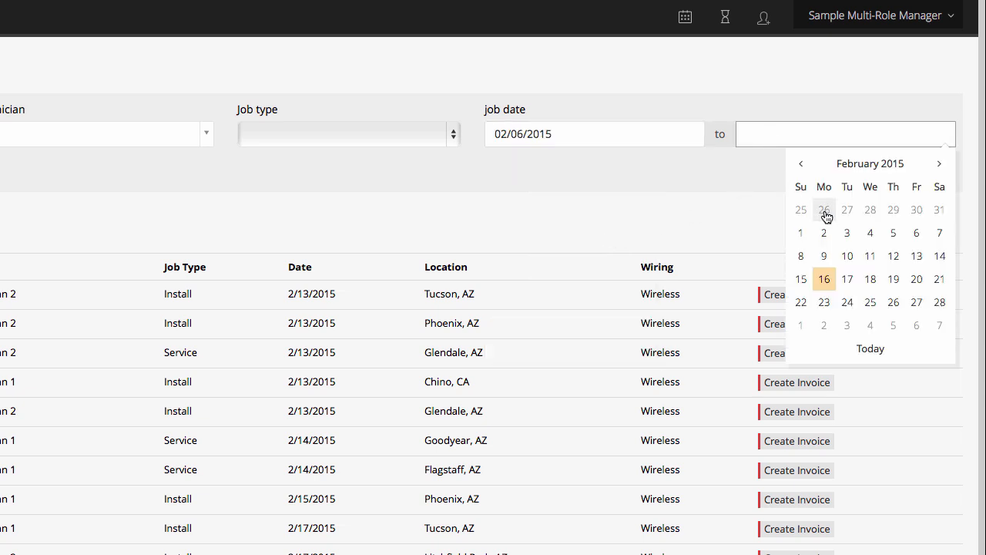
click(916, 256)
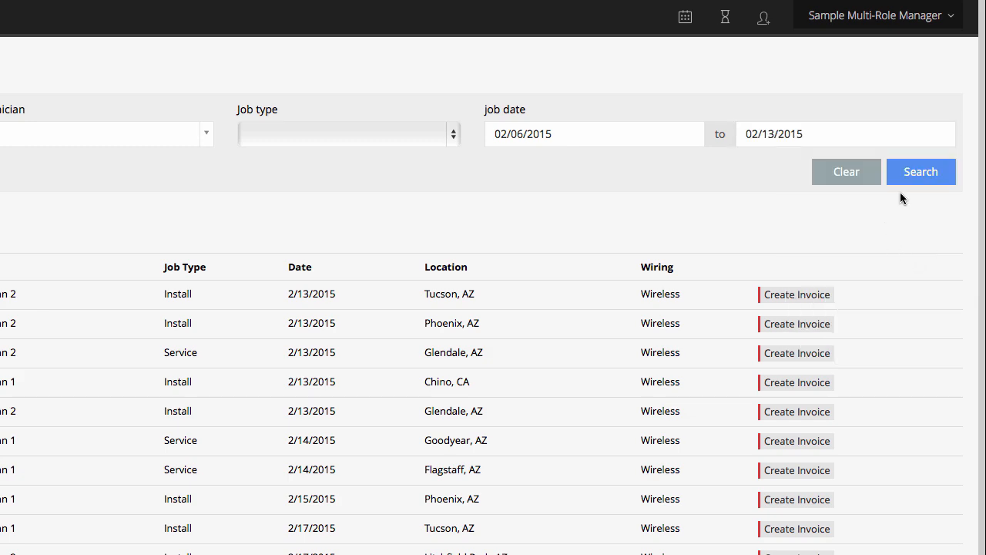
click(921, 171)
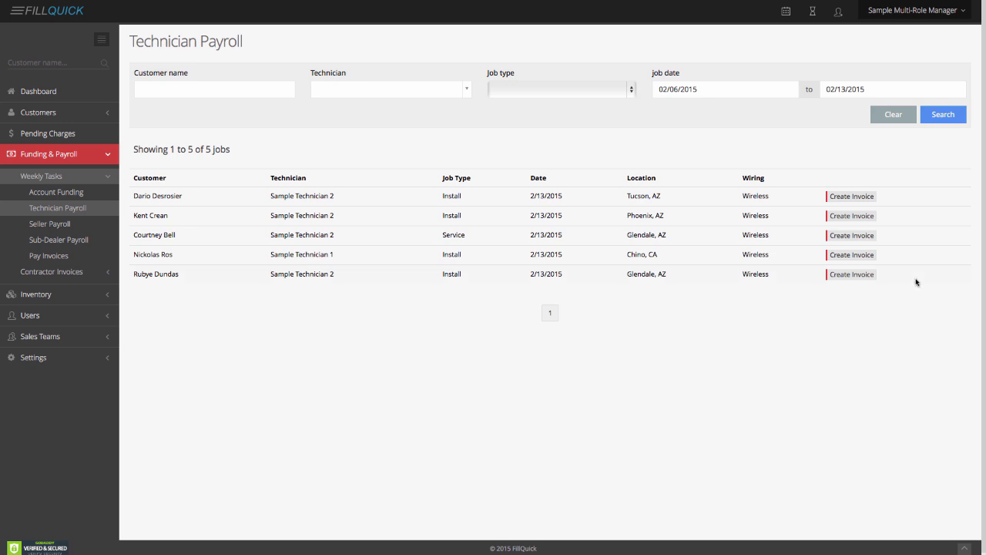
Create an invoice for the first Tucson job with a 125 'wireless' line
click(854, 198)
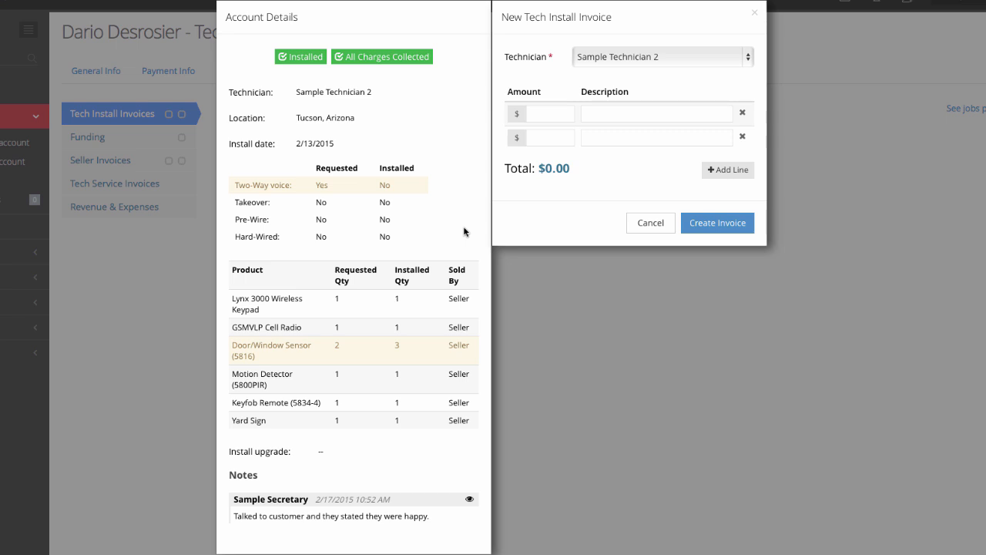
click(548, 114)
text(125)
key(Tab)
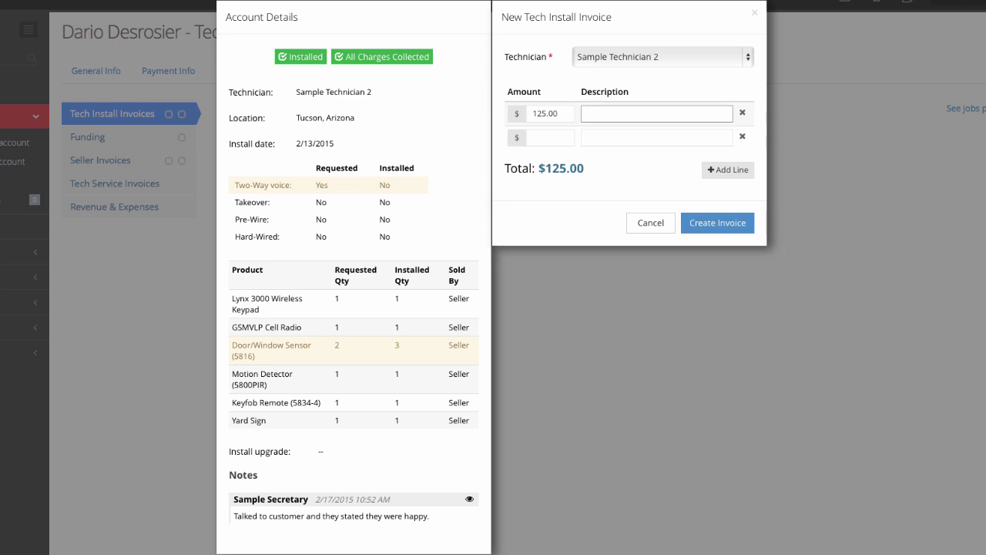
text(wireless)
click(543, 137)
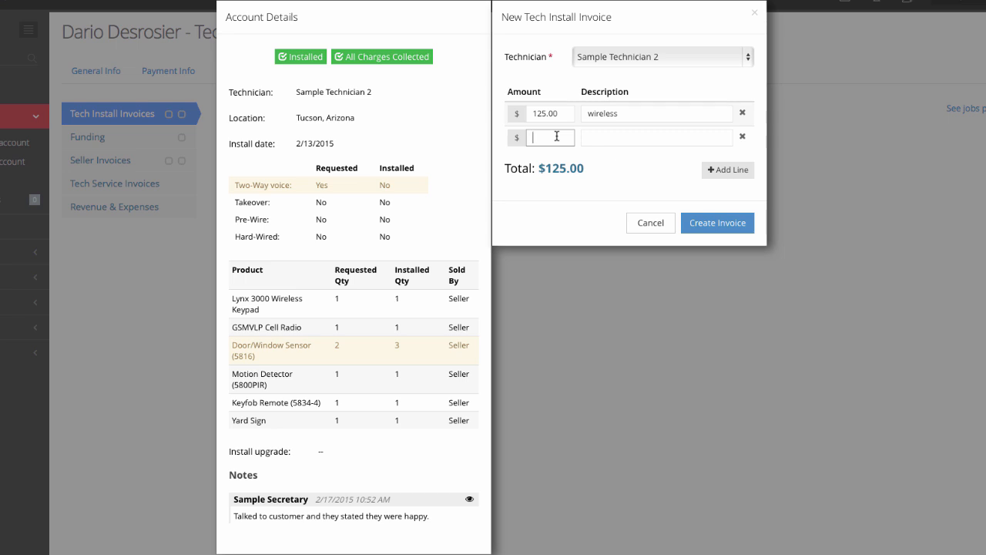
Enter a -30.00 amount described as 'late' on the invoice's second line
text(-30)
key(Tab)
text(late)
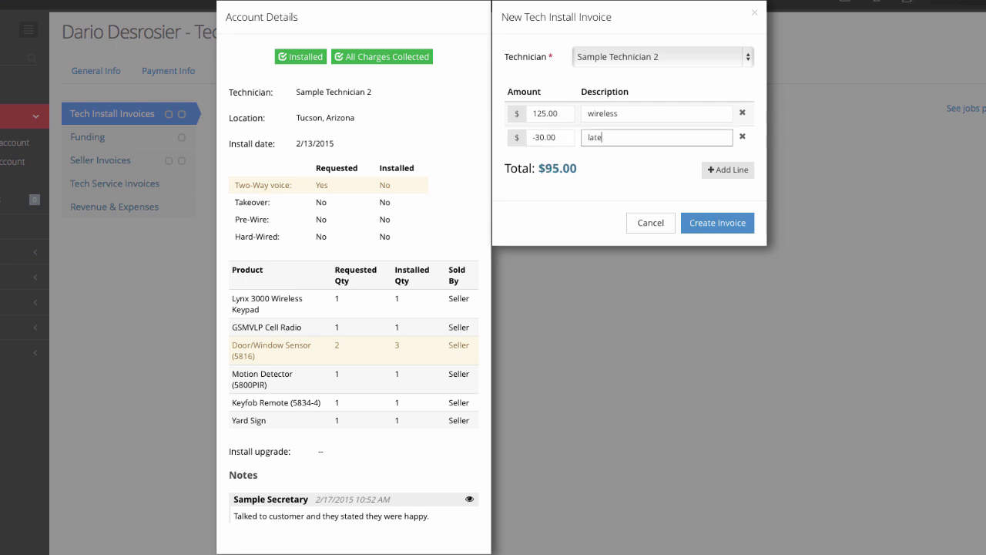
Clear away two extra blank lines and create the technician invoice totalling $95.00
click(724, 171)
click(725, 195)
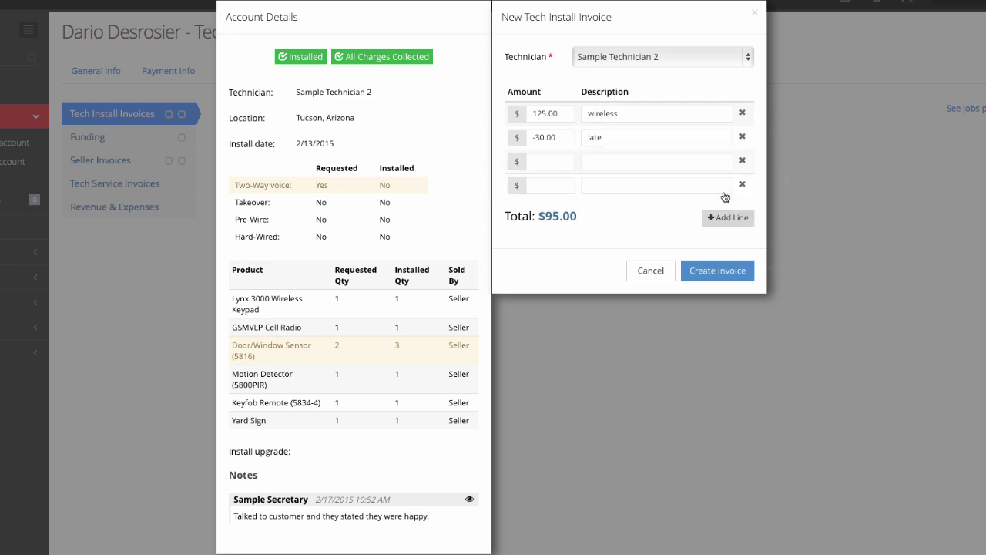
click(742, 186)
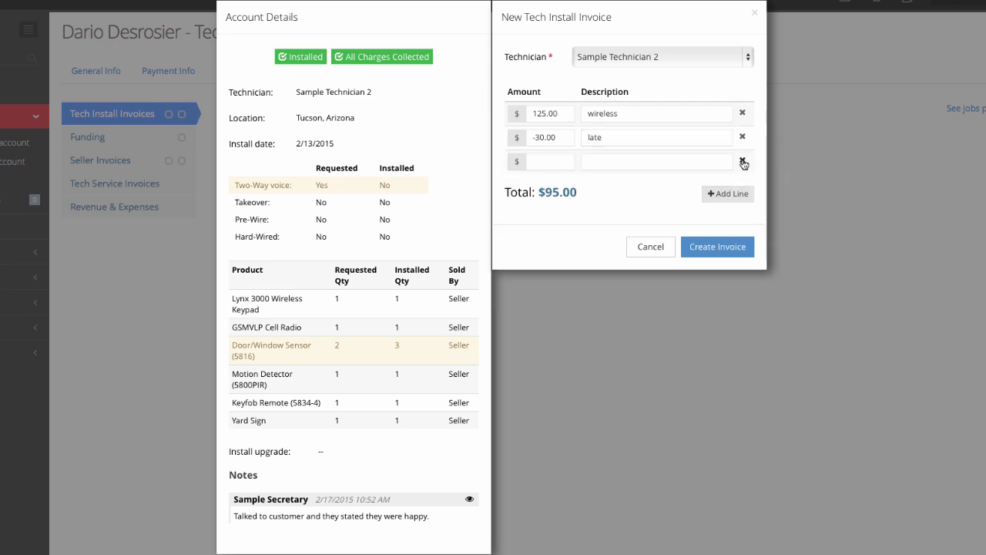
click(742, 161)
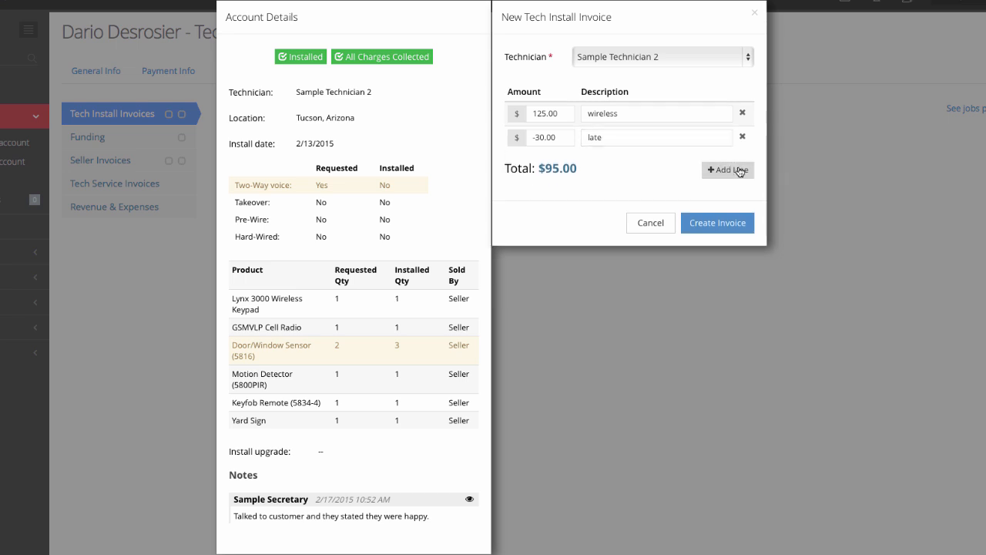
click(726, 224)
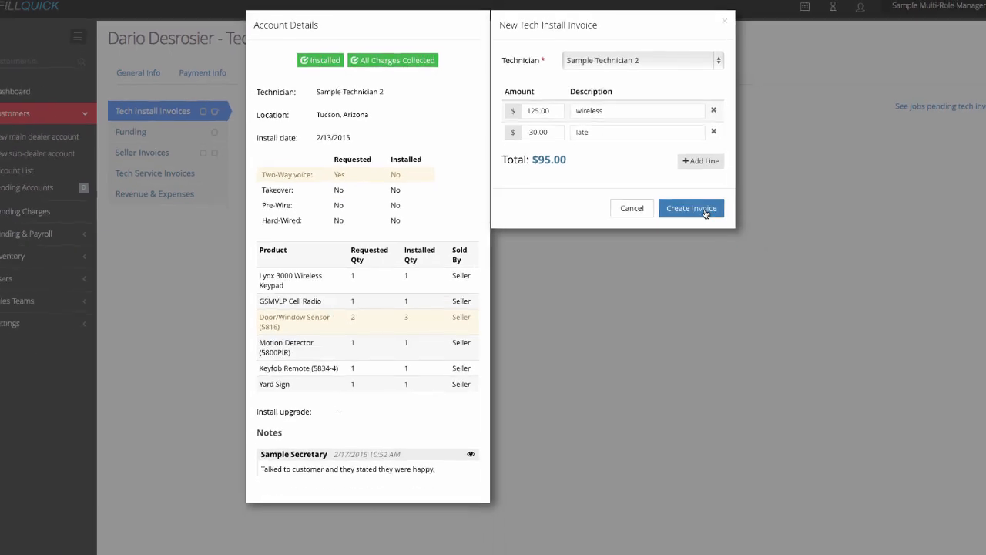